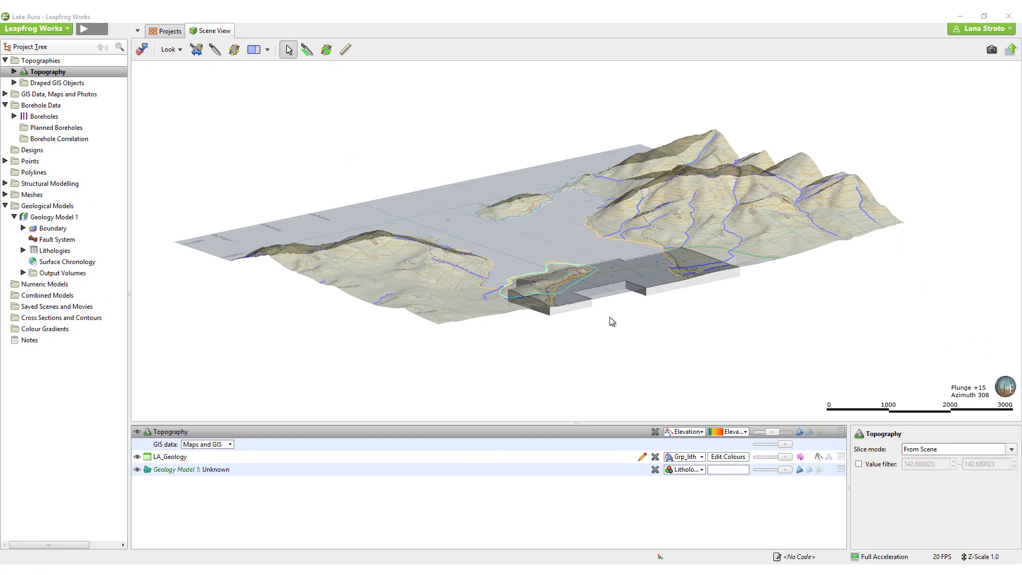
# Zoom and orbit the scene to inspect the draped topography around the model block
pyautogui.scroll(3, 640, 298)
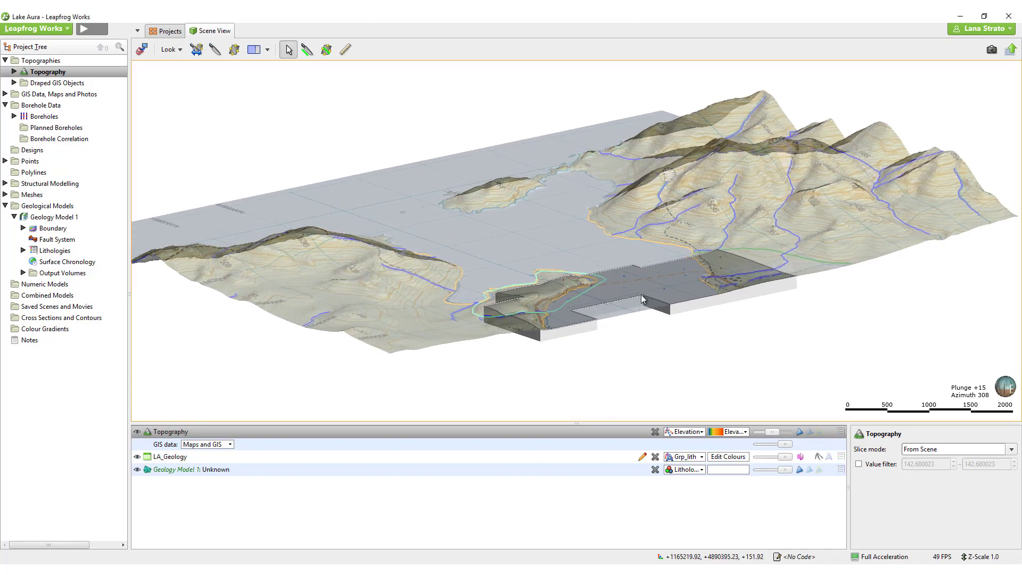
pyautogui.scroll(5, 644, 277)
pyautogui.moveTo(553, 357); pyautogui.dragTo(760, 434)
pyautogui.moveTo(738, 392); pyautogui.dragTo(501, 364)
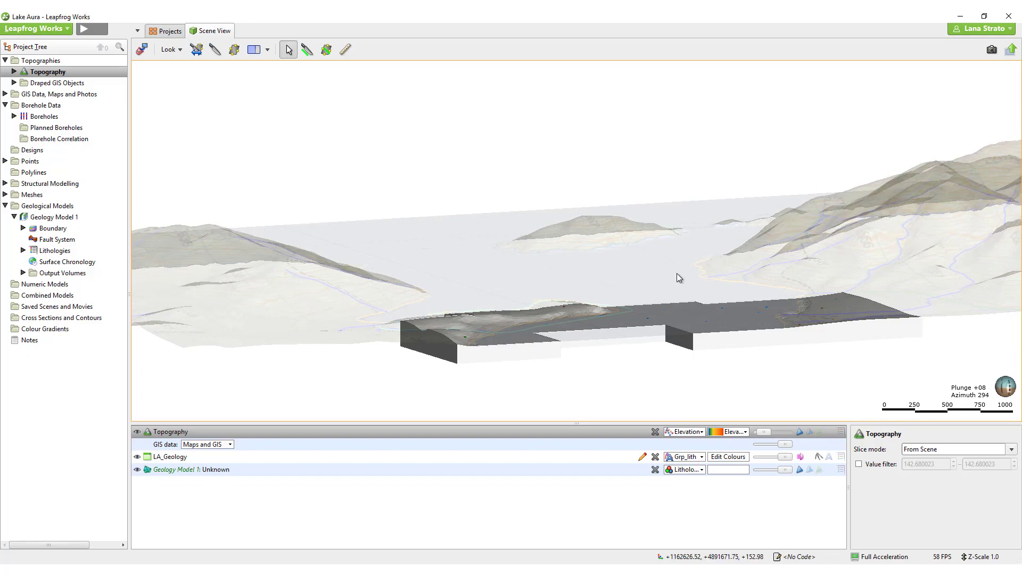
pyautogui.scroll(-5, 676, 272)
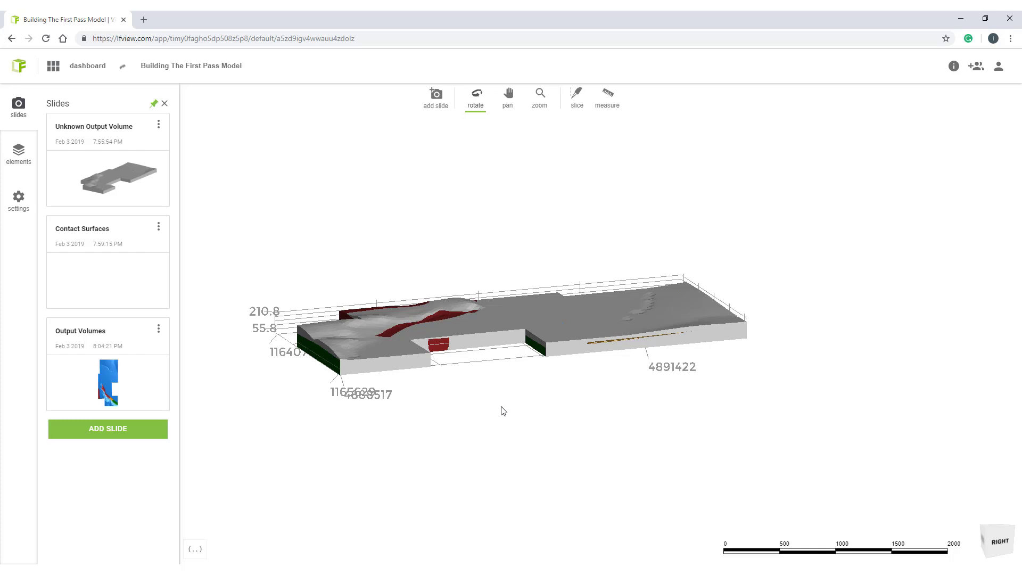
# Load the Unknown Output Volume slide and orbit around the grey model block
pyautogui.click(133, 201)
pyautogui.moveTo(366, 381); pyautogui.dragTo(380, 397)
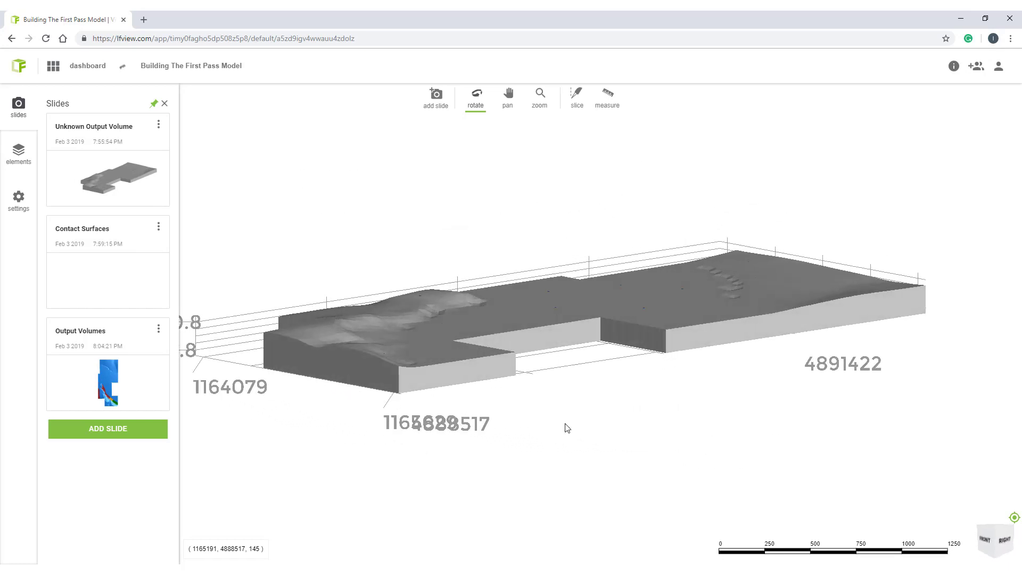
pyautogui.scroll(-2, 566, 428)
pyautogui.scroll(-4, 573, 454)
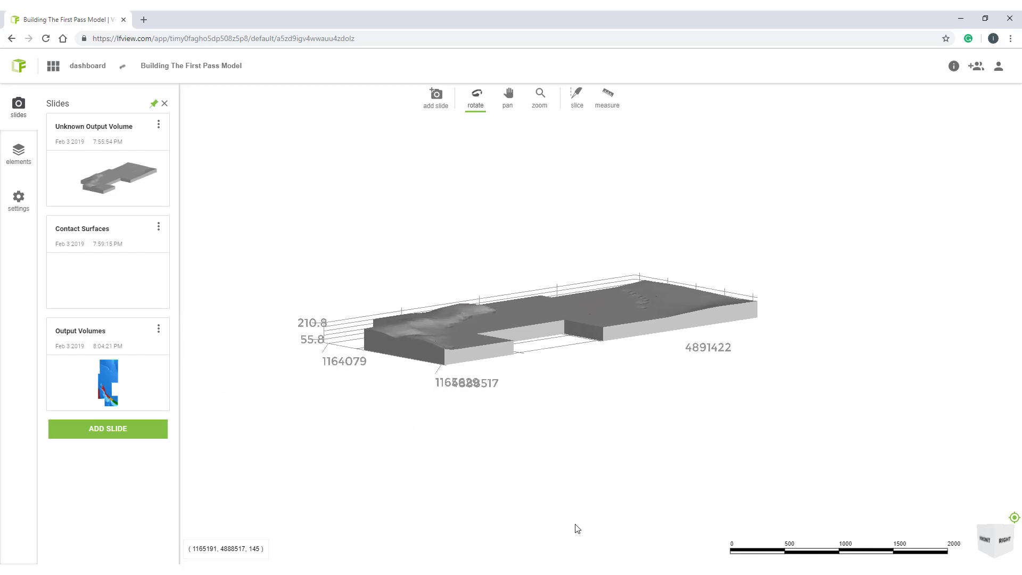
# Load the Contact Surfaces slide and tilt to an oblique top view of the surfaces
pyautogui.click(143, 282)
pyautogui.scroll(5, 445, 399)
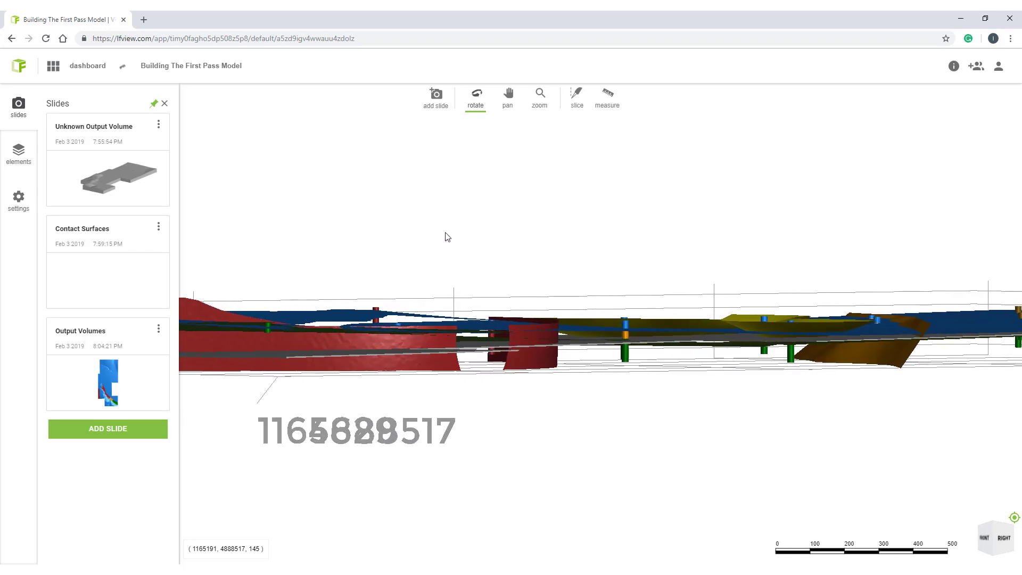
pyautogui.moveTo(320, 340); pyautogui.dragTo(653, 362)
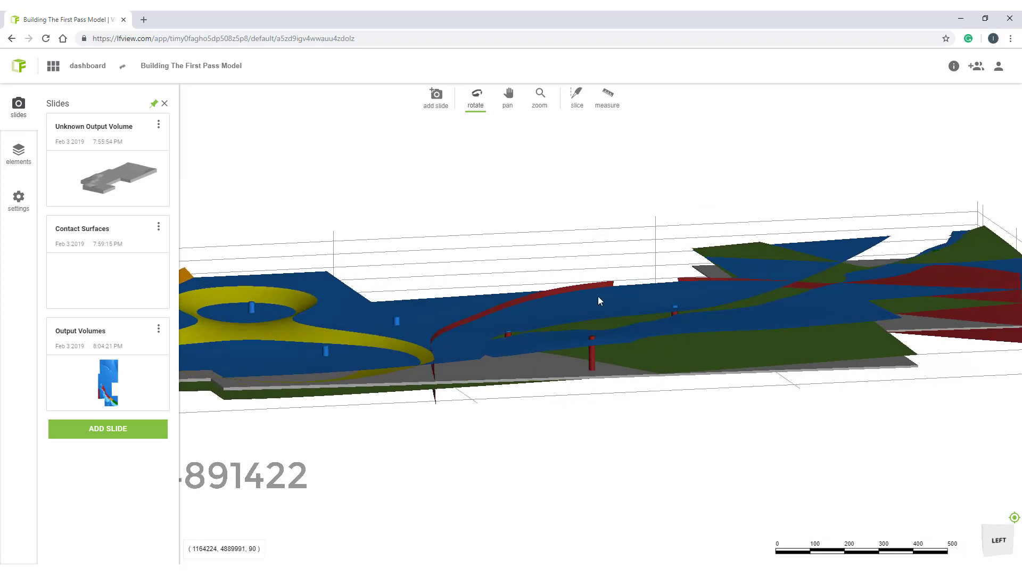
pyautogui.scroll(-5, 600, 296)
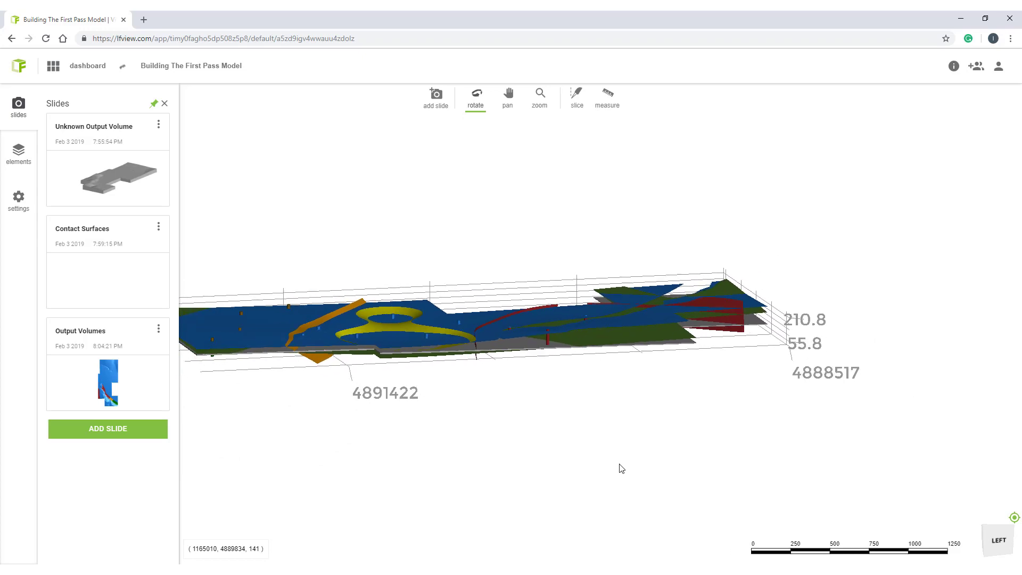
# Load the Output Volumes slide and cut a vertical slice to view the model's interior
pyautogui.click(129, 392)
pyautogui.click(575, 98)
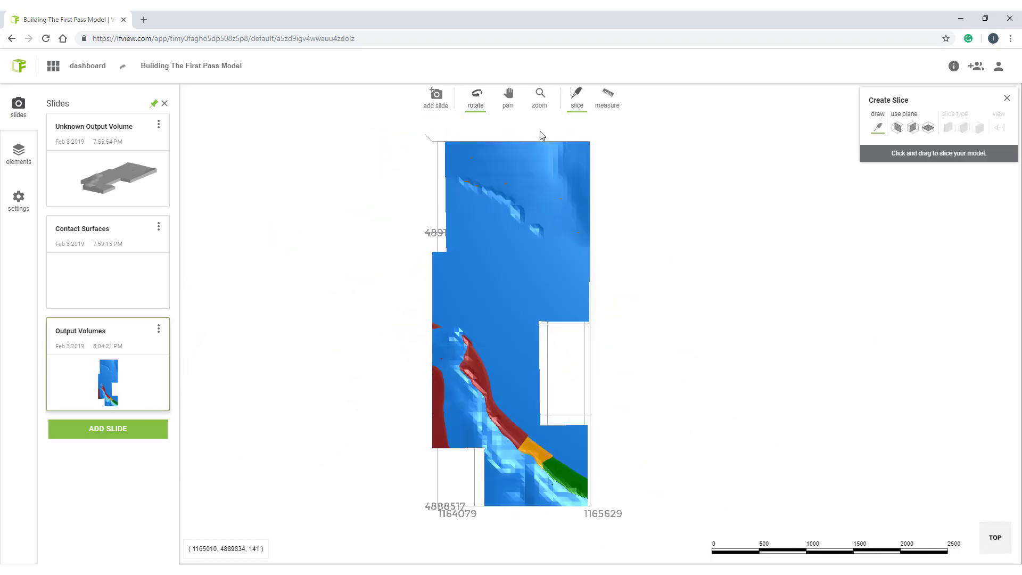
pyautogui.moveTo(501, 164); pyautogui.dragTo(510, 530)
pyautogui.moveTo(647, 482); pyautogui.dragTo(490, 324)
pyautogui.scroll(5, 565, 289)
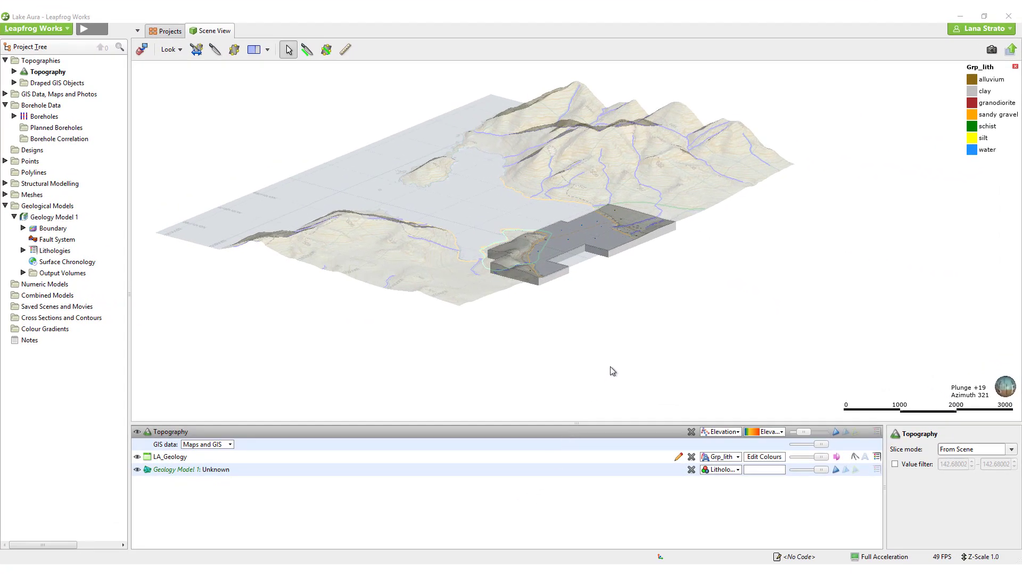
# Remove the topography from the scene and orbit down to view the LA_Geology boreholes
pyautogui.scroll(5, 620, 353)
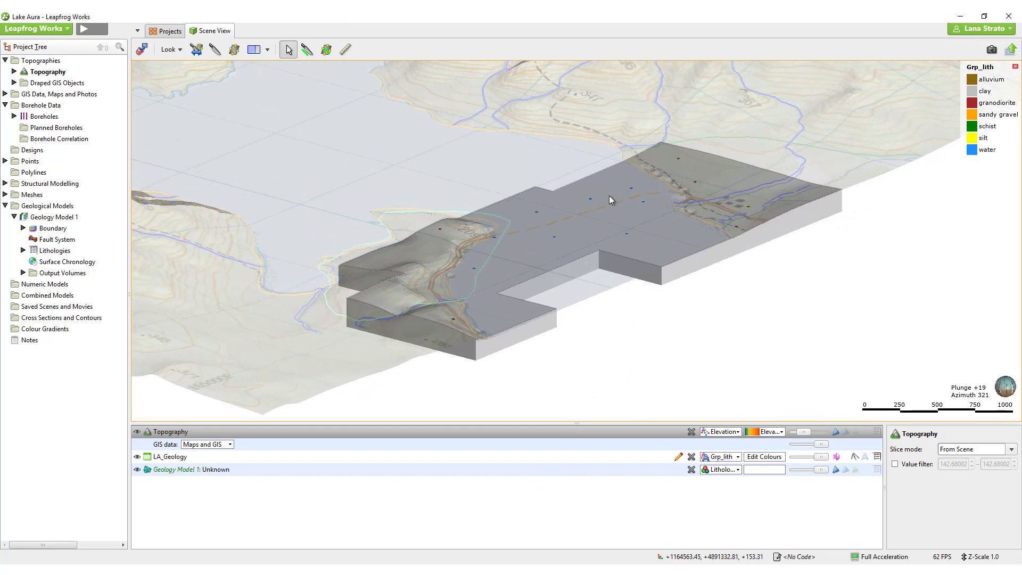
pyautogui.scroll(1, 609, 195)
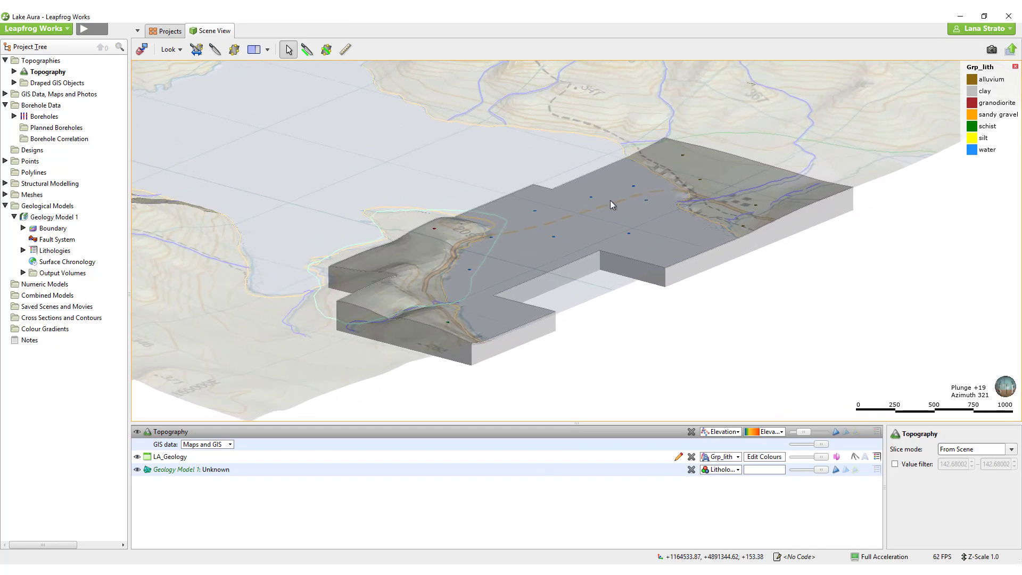
pyautogui.click(691, 432)
pyautogui.moveTo(615, 344); pyautogui.dragTo(583, 339)
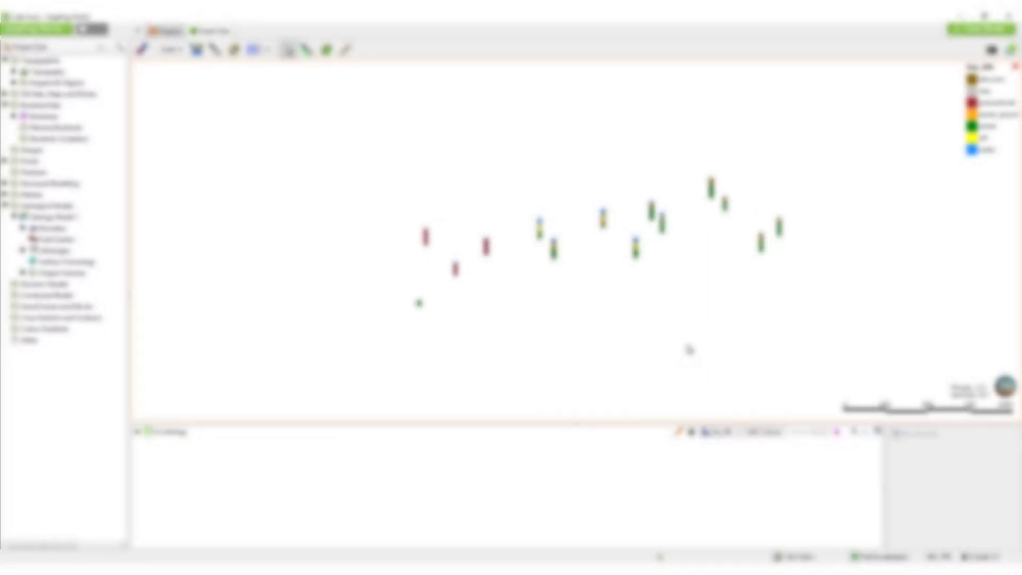
pyautogui.scroll(5, 689, 347)
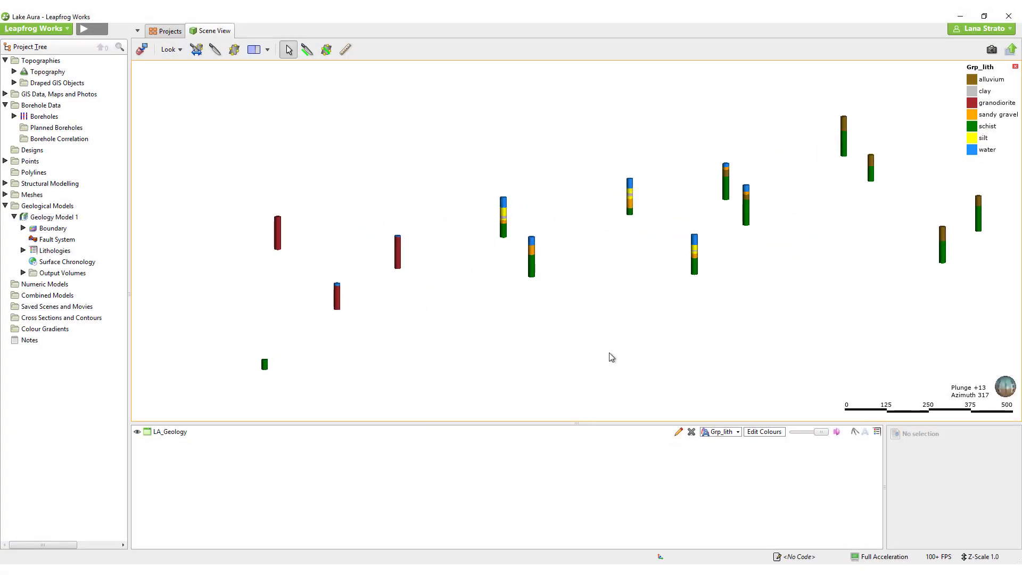
pyautogui.moveTo(611, 356); pyautogui.dragTo(654, 342)
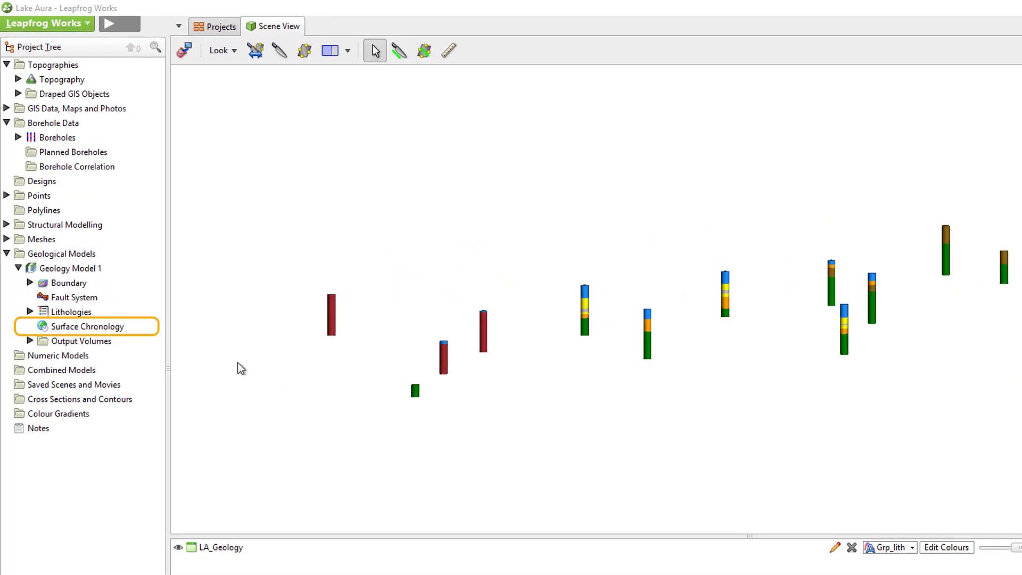
# Create an erosion surface from base lithology with water as primary lithology, using contacts below
pyautogui.rightClick(115, 327)
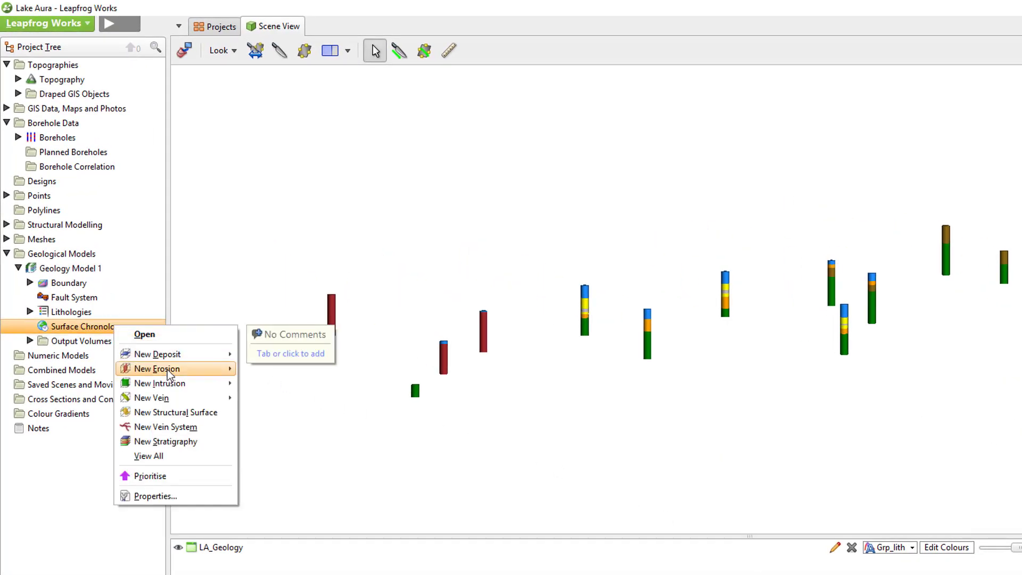
pyautogui.moveTo(212, 372)
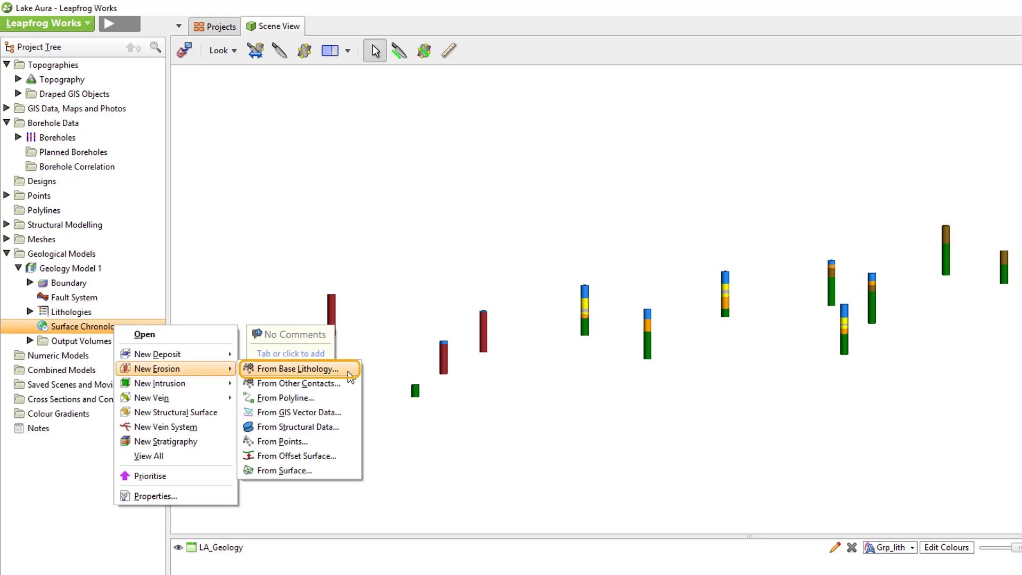
pyautogui.click(350, 371)
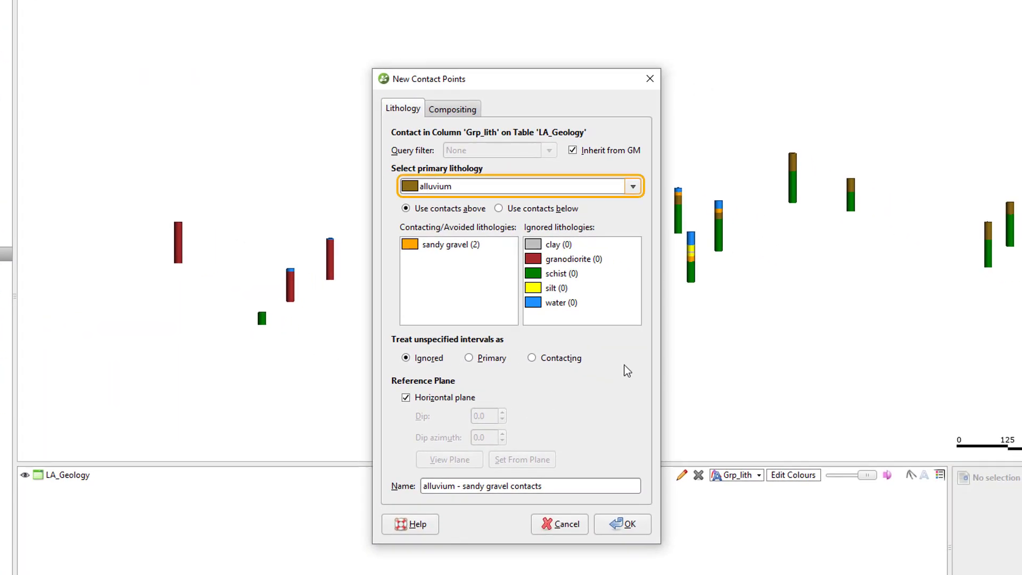
pyautogui.click(632, 188)
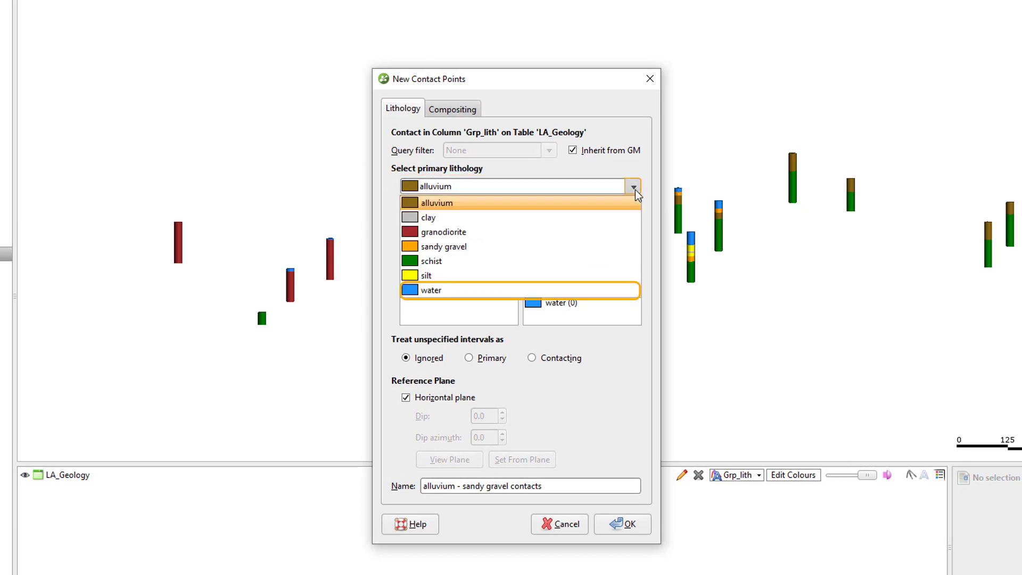
pyautogui.click(617, 290)
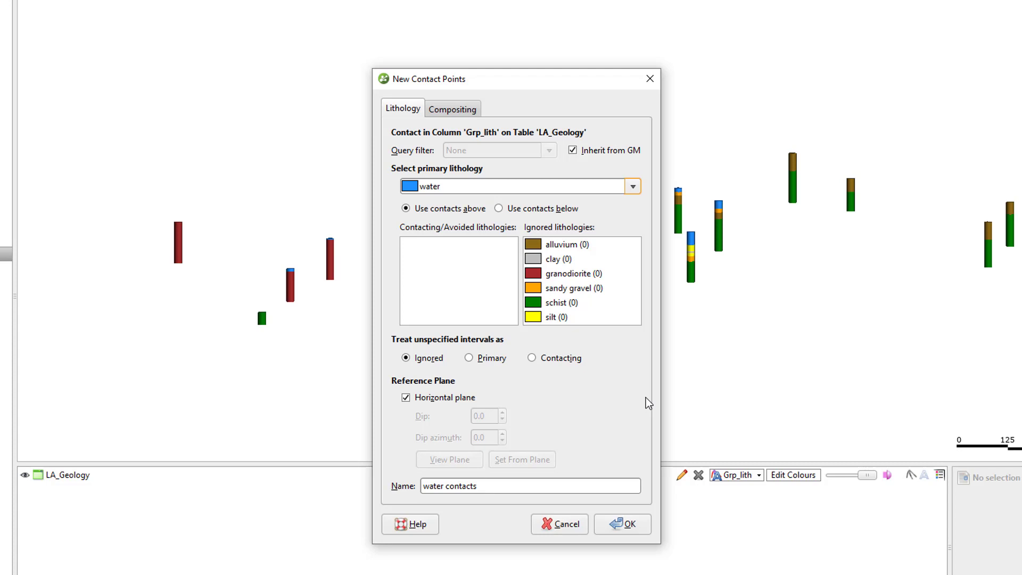
pyautogui.click(570, 214)
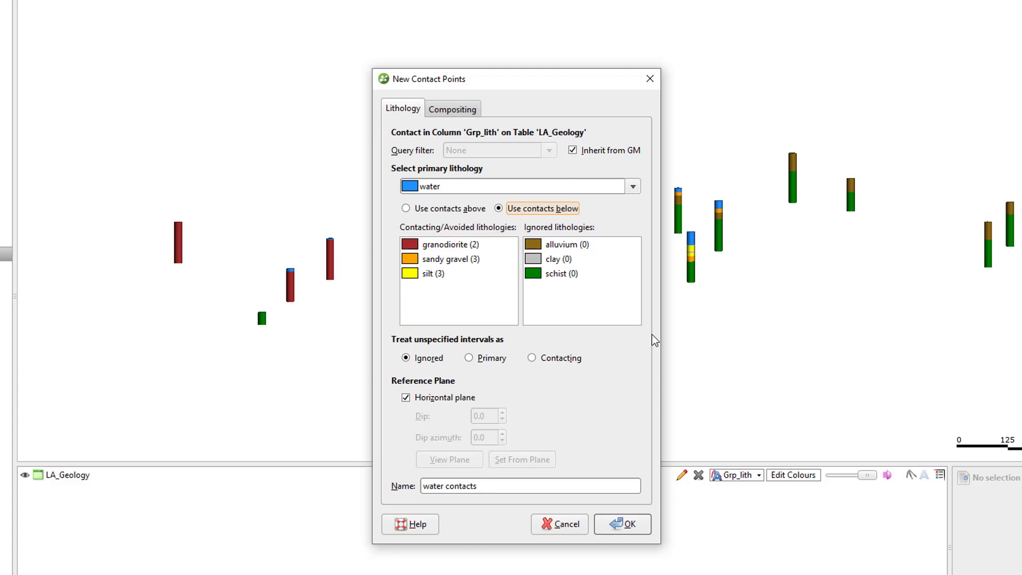
pyautogui.click(638, 524)
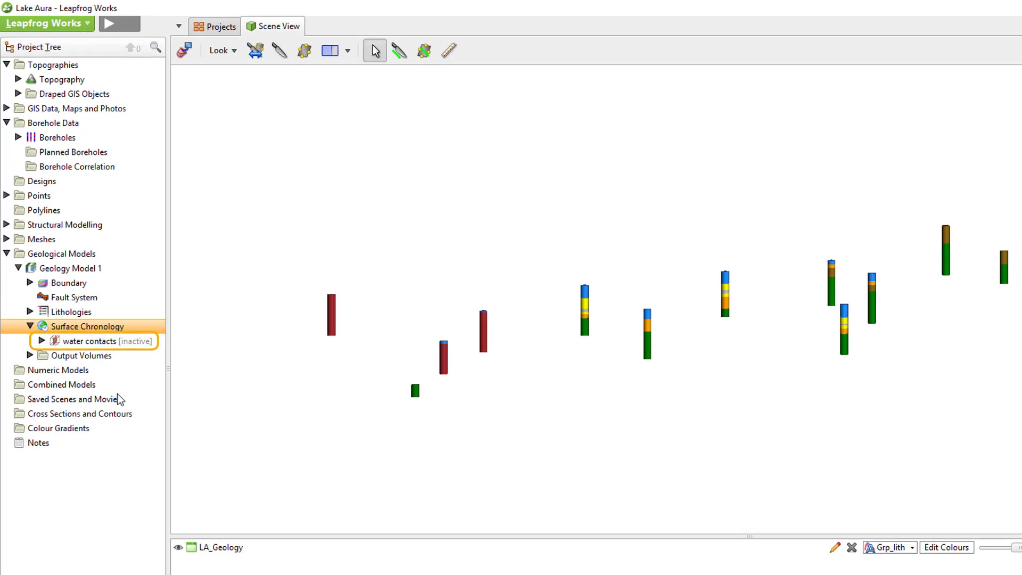
# Add the water contacts points and surface to the scene and make the boreholes translucent
pyautogui.click(42, 341)
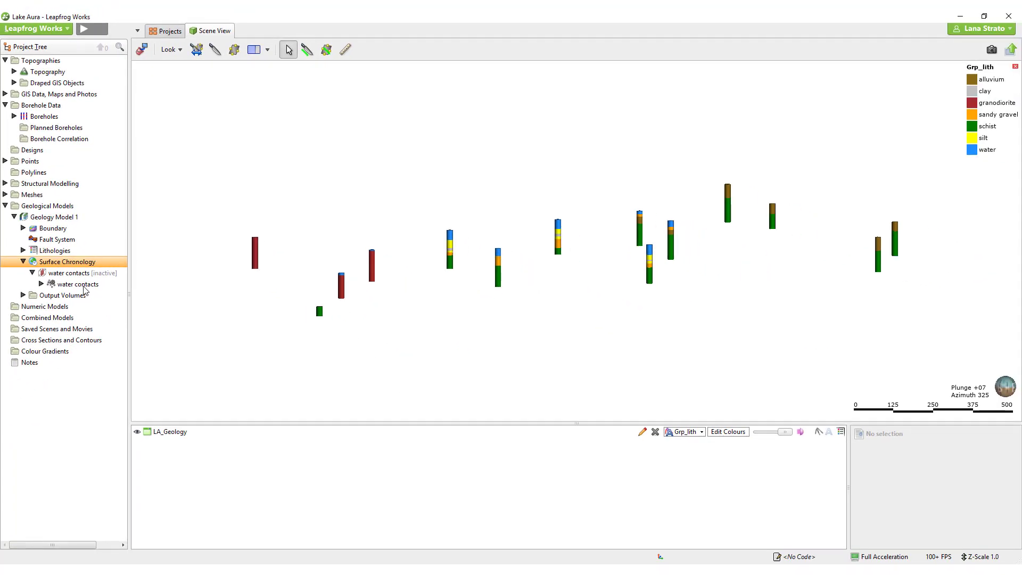
pyautogui.moveTo(83, 287); pyautogui.dragTo(335, 276)
pyautogui.moveTo(81, 276); pyautogui.dragTo(543, 318)
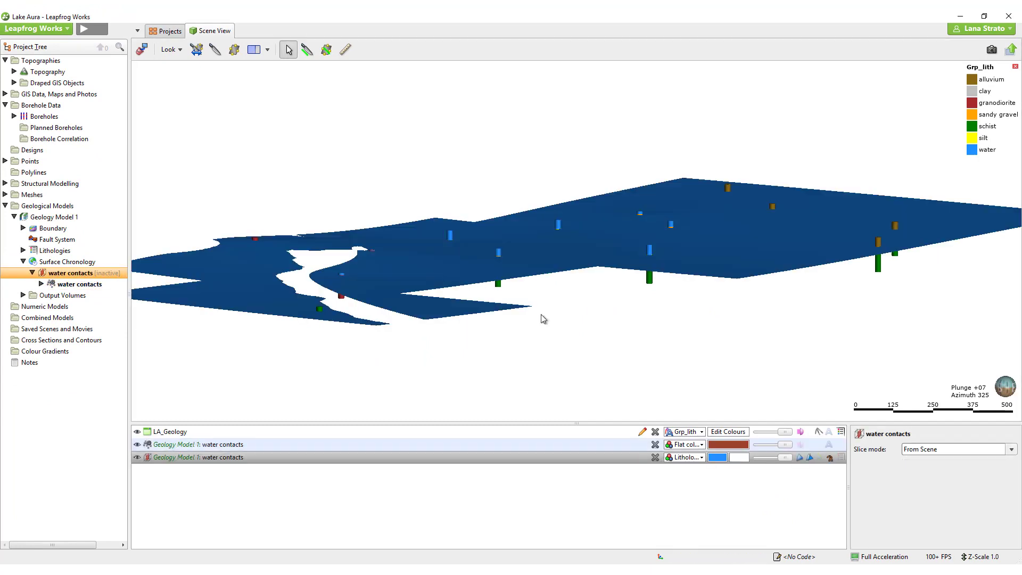
pyautogui.click(809, 459)
pyautogui.click(806, 457)
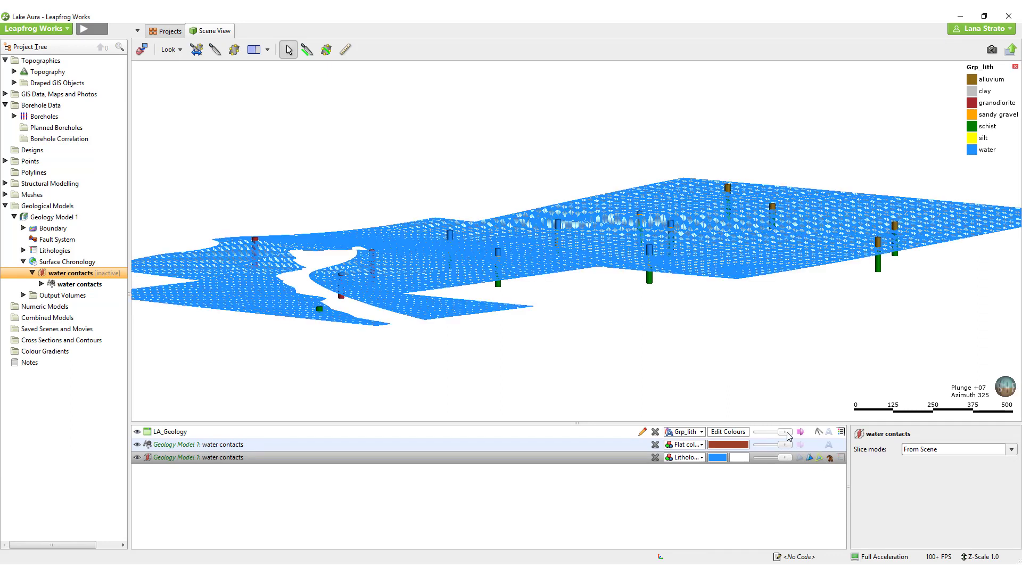
pyautogui.moveTo(787, 433); pyautogui.dragTo(767, 436)
pyautogui.moveTo(373, 287); pyautogui.dragTo(522, 276)
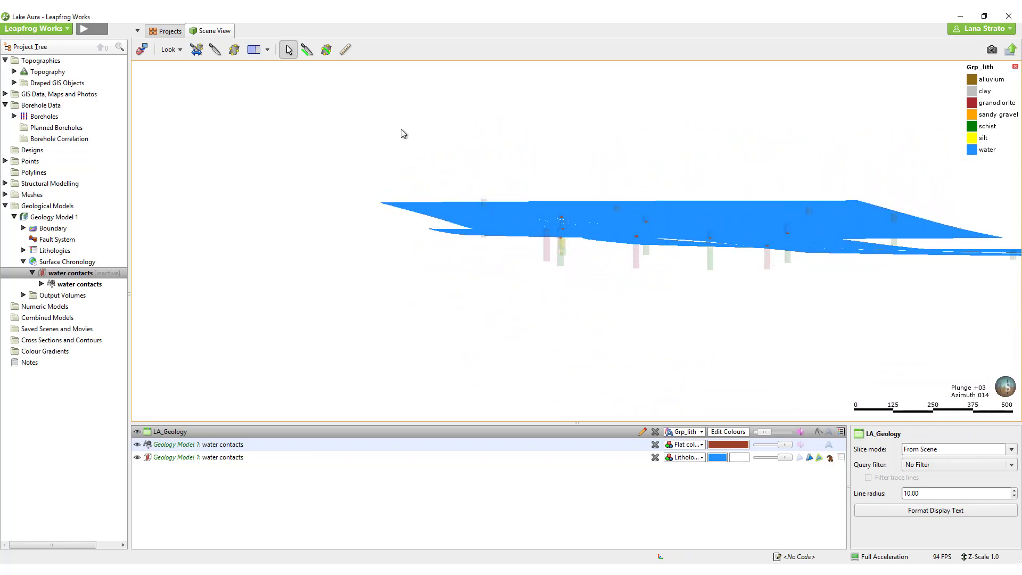
# Draw a vertical slice and zoom in where the water contacts surface meets the boreholes
pyautogui.click(307, 49)
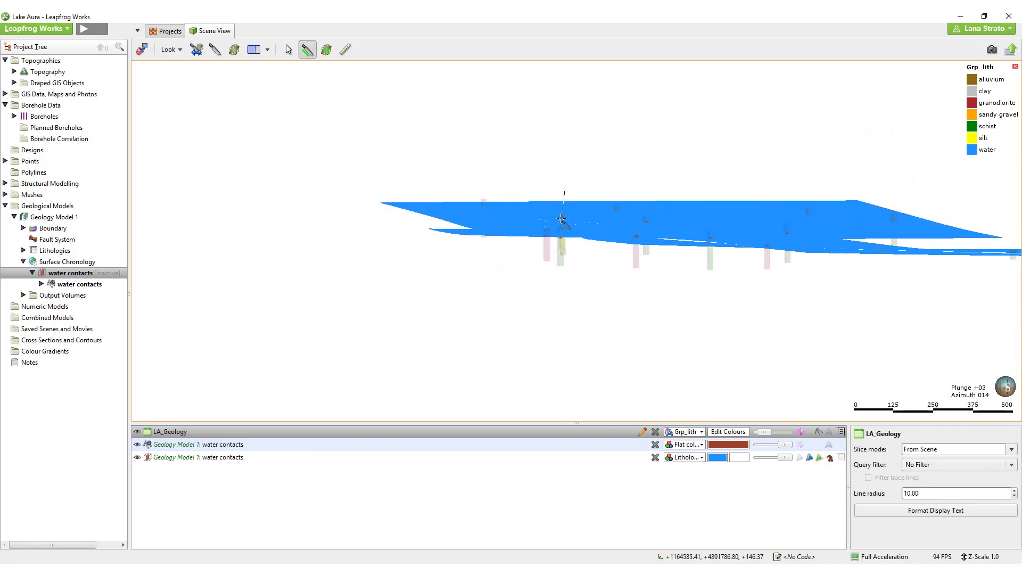
pyautogui.moveTo(562, 222); pyautogui.dragTo(564, 295)
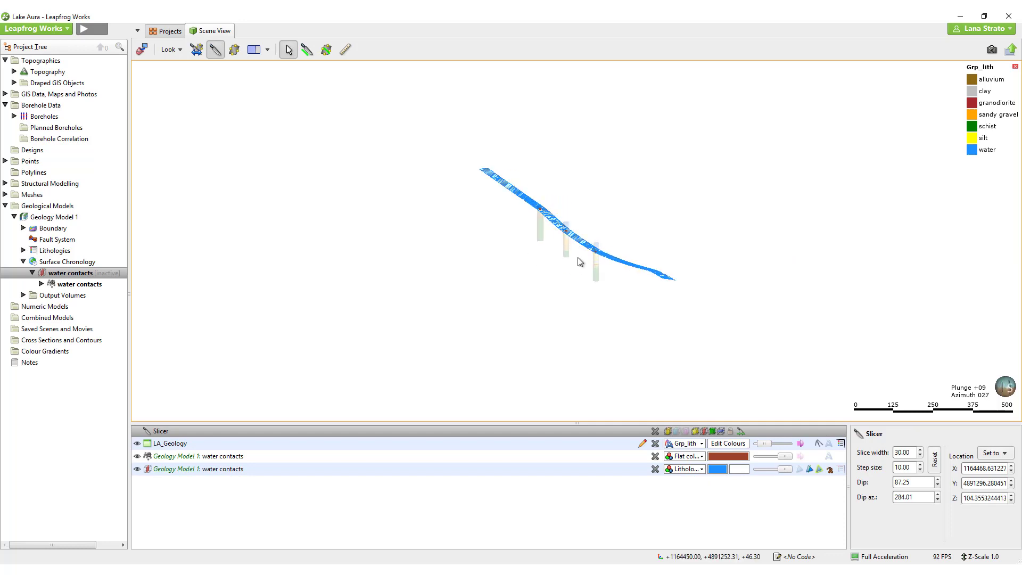
pyautogui.moveTo(585, 261); pyautogui.dragTo(683, 260)
pyautogui.scroll(5, 710, 294)
pyautogui.scroll(3, 598, 240)
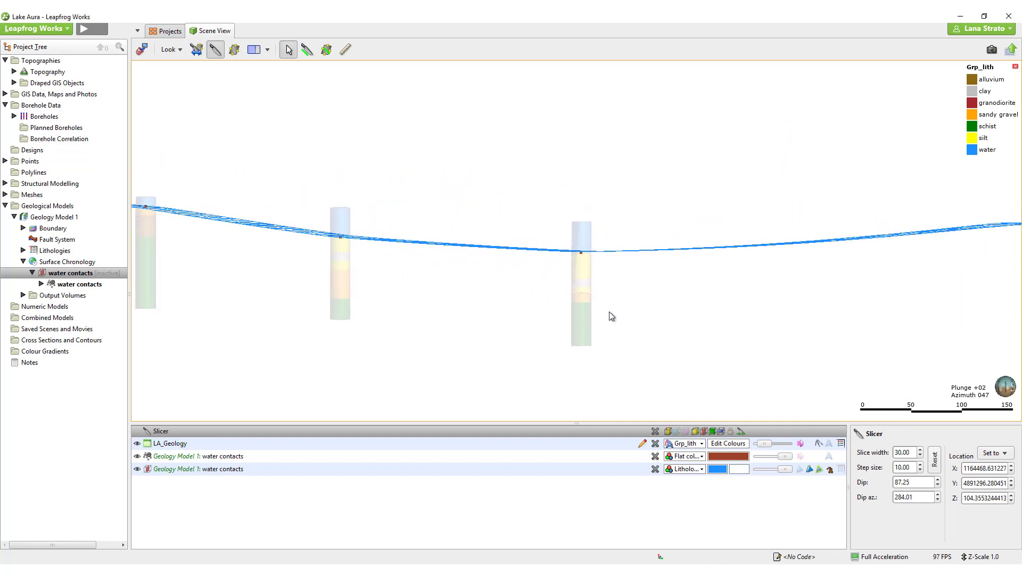
pyautogui.scroll(5, 611, 310)
pyautogui.moveTo(665, 223); pyautogui.dragTo(622, 297)
pyautogui.moveTo(565, 351); pyautogui.dragTo(570, 304)
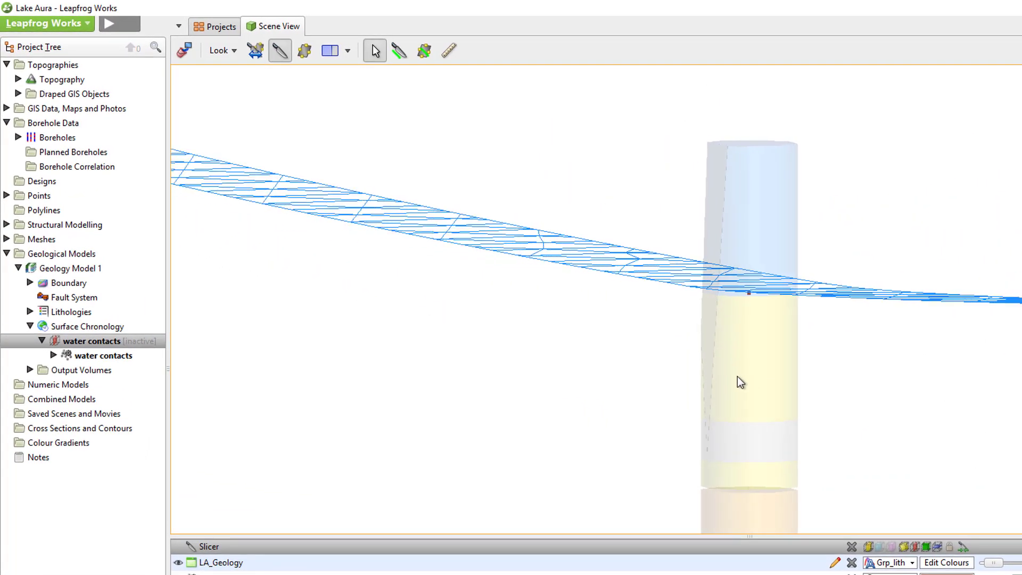
pyautogui.moveTo(737, 376); pyautogui.dragTo(698, 367)
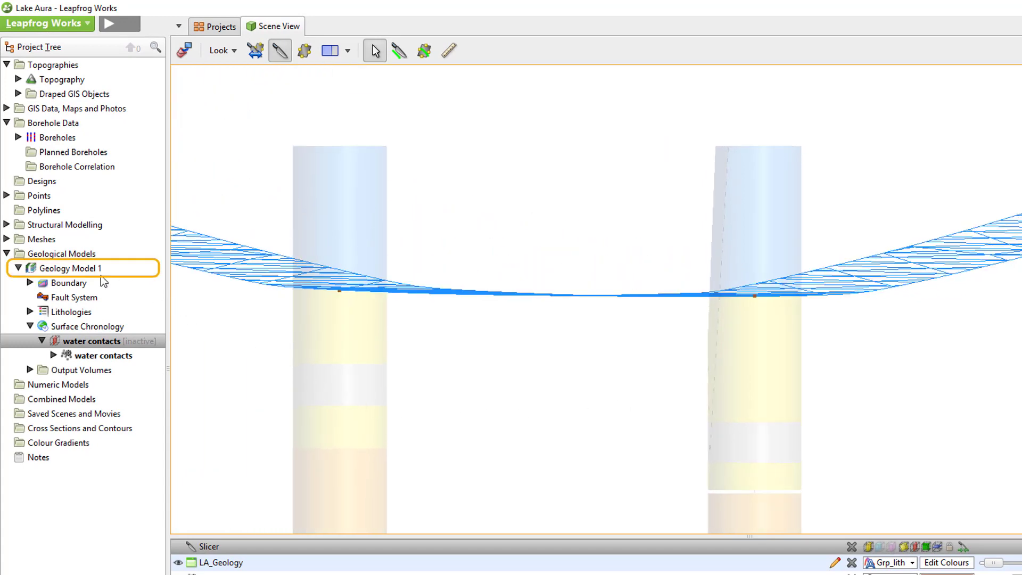
# Set Geology Model 1's Snap to data option to Drilling only and confirm
pyautogui.doubleClick(80, 268)
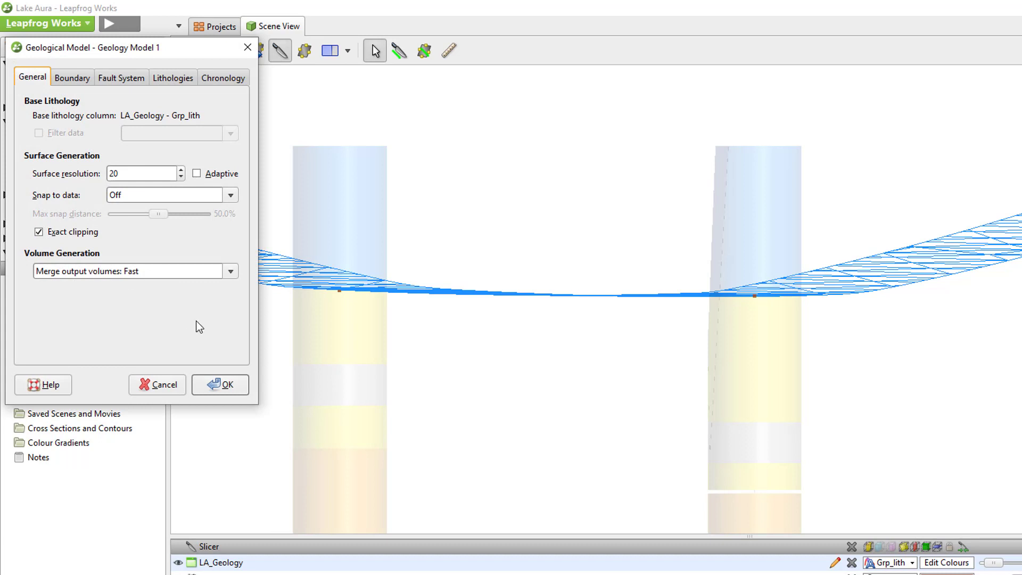
pyautogui.click(230, 196)
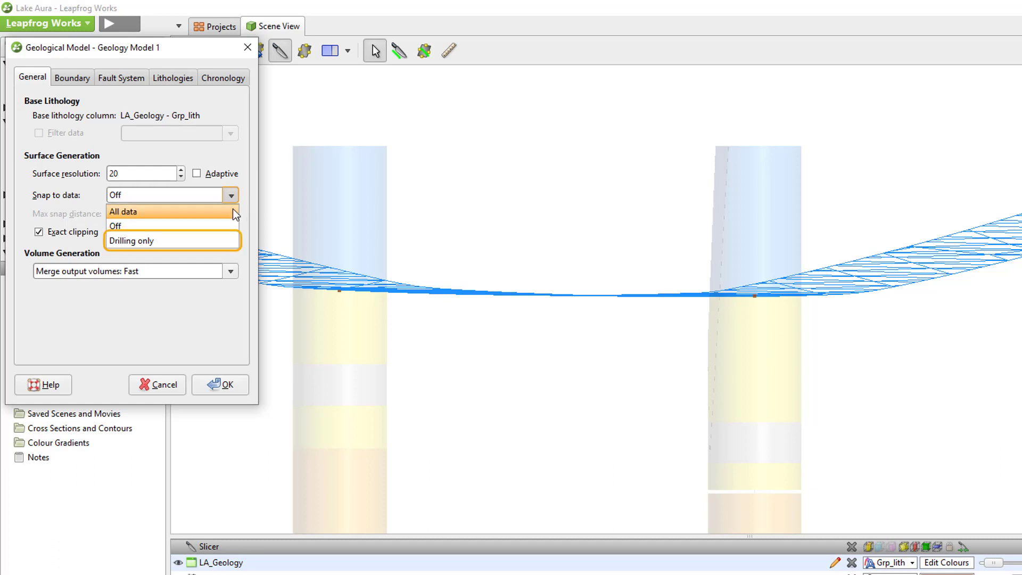
pyautogui.click(220, 241)
pyautogui.click(227, 384)
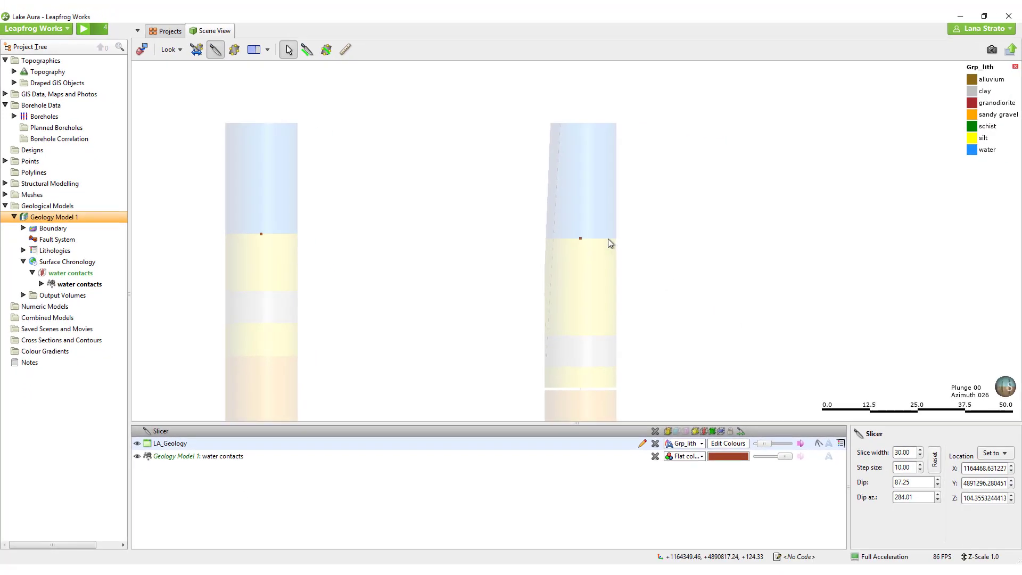
# Add the water contacts mesh to the scene and orbit and zoom out along it
pyautogui.click(605, 236)
pyautogui.moveTo(594, 233); pyautogui.dragTo(775, 385)
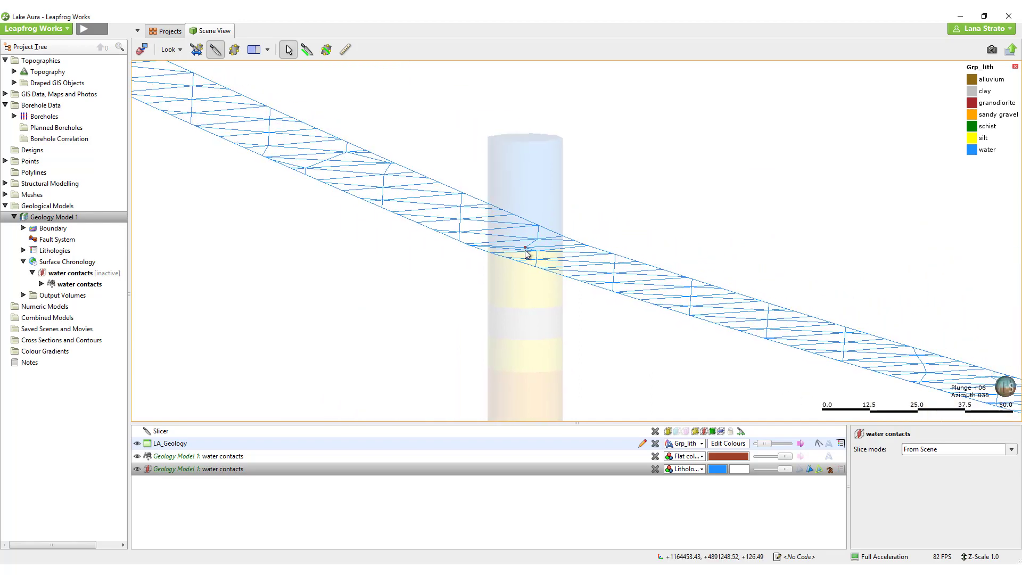
pyautogui.moveTo(525, 251); pyautogui.dragTo(575, 269, button='right')
pyautogui.moveTo(576, 269)
pyautogui.mouseDown()
pyautogui.moveTo(575, 247)
pyautogui.moveTo(576, 261)
pyautogui.mouseUp()
pyautogui.scroll(-2, 576, 261)
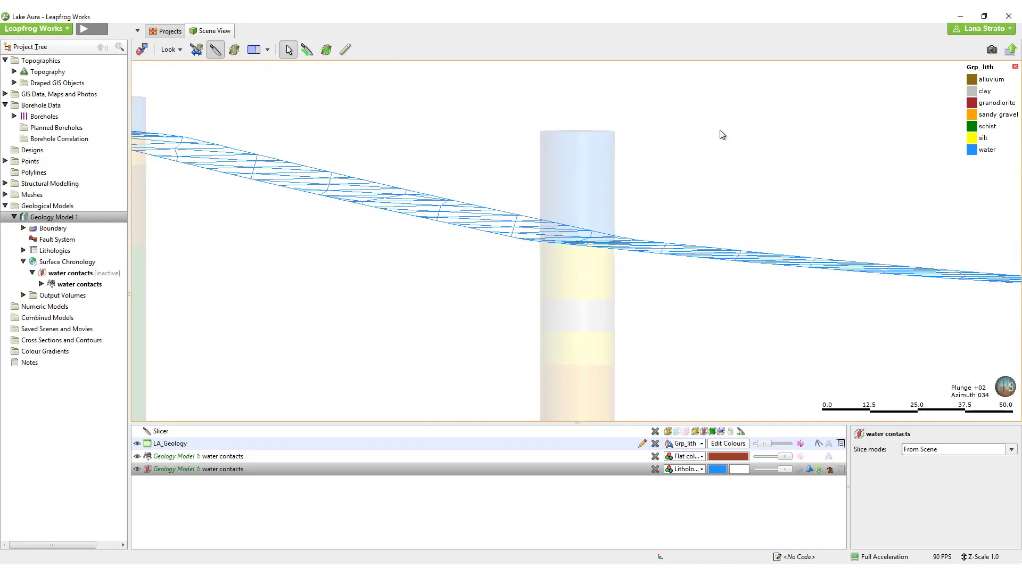
pyautogui.scroll(-3, 725, 144)
pyautogui.scroll(-4, 743, 313)
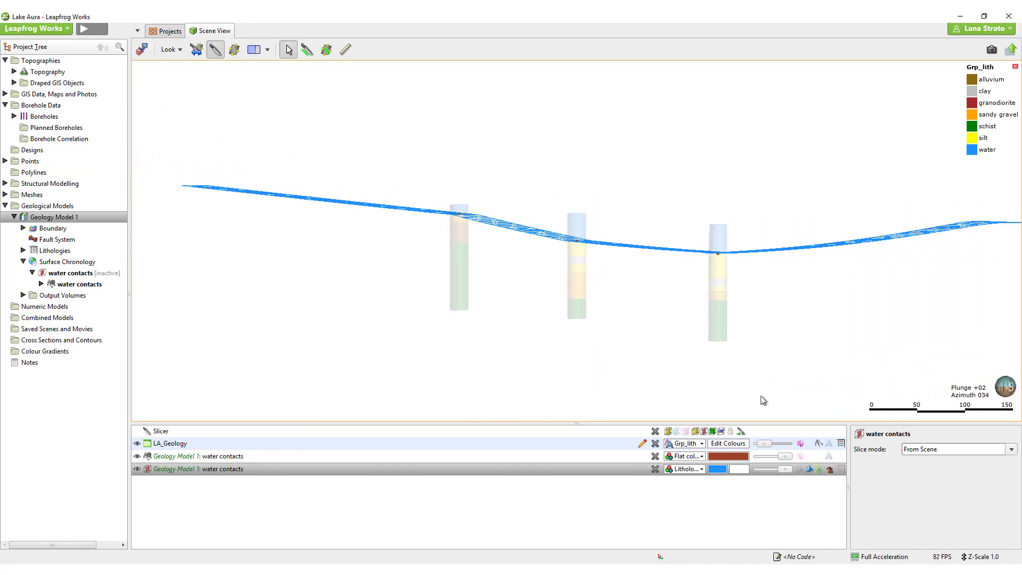
# Change the mesh render mode, make boreholes fully opaque, and turn off slicing
pyautogui.click(809, 470)
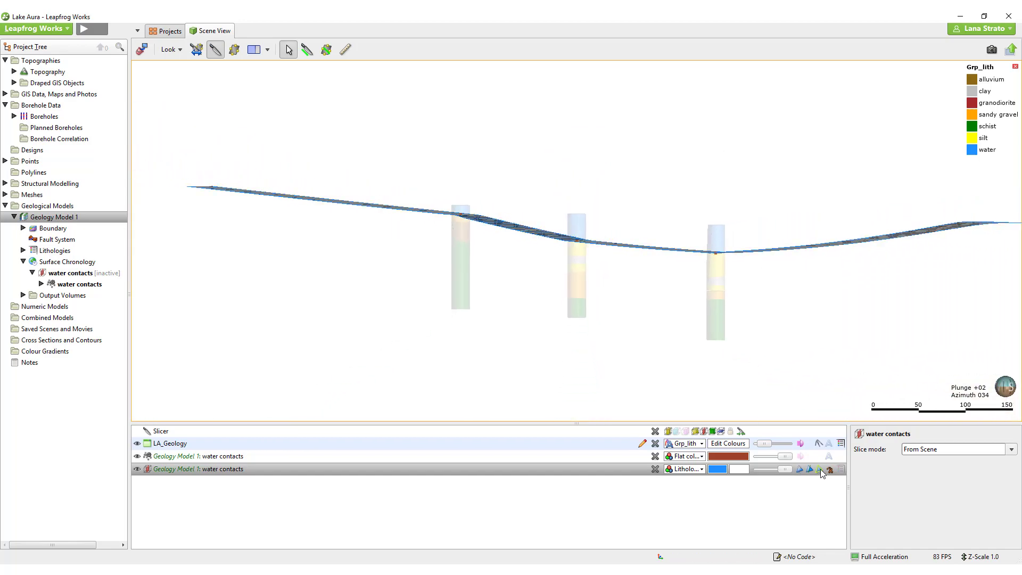
pyautogui.click(820, 470)
pyautogui.moveTo(764, 443); pyautogui.dragTo(784, 443)
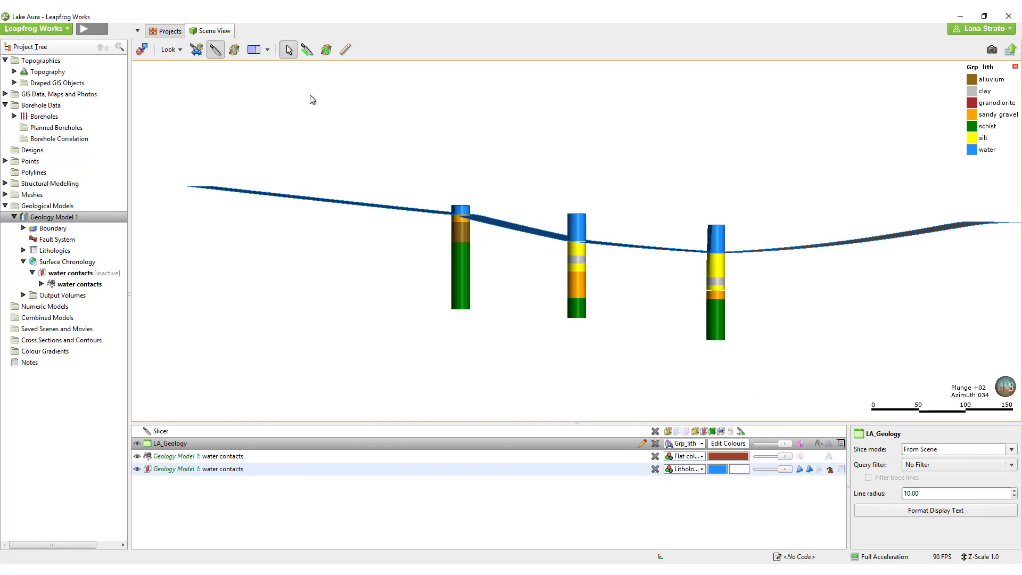
pyautogui.click(215, 50)
pyautogui.moveTo(609, 170); pyautogui.dragTo(730, 229)
pyautogui.scroll(-3, 652, 216)
pyautogui.moveTo(675, 157); pyautogui.dragTo(701, 250)
pyautogui.scroll(-3, 703, 254)
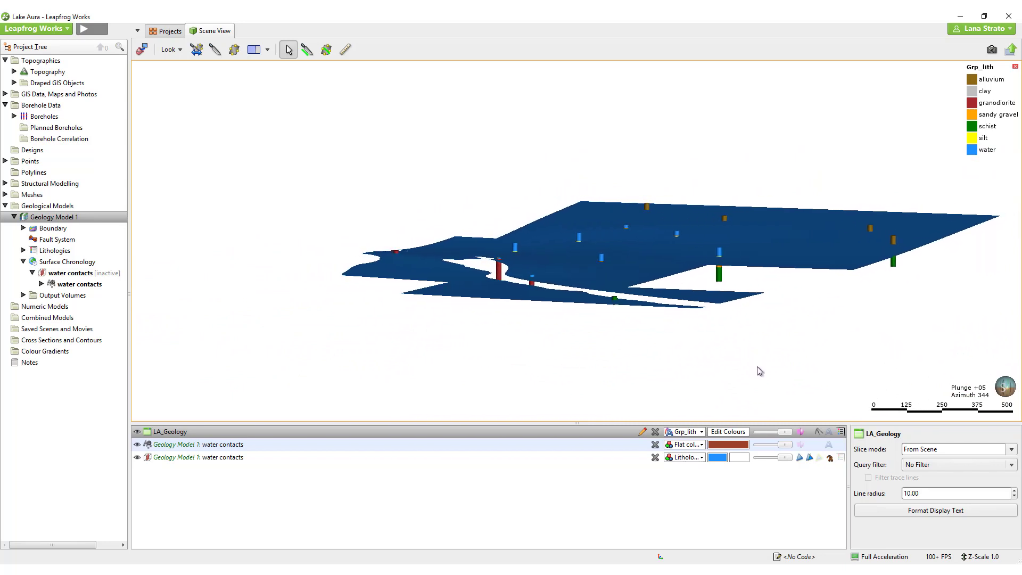
pyautogui.moveTo(522, 301); pyautogui.dragTo(739, 266)
pyautogui.scroll(5, 739, 266)
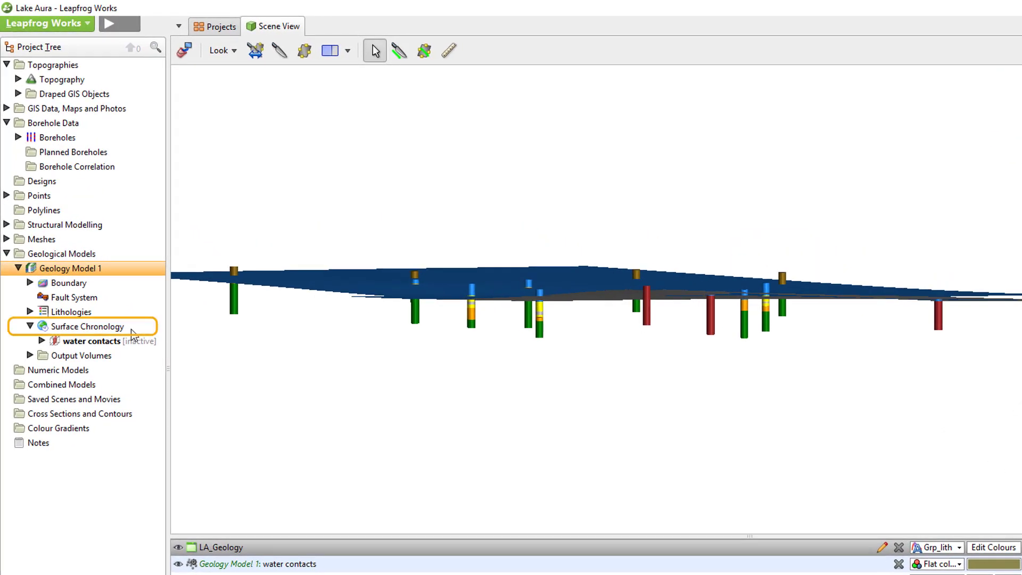
# Create a new vein from base lithology with clay as the vein lithology
pyautogui.rightClick(125, 329)
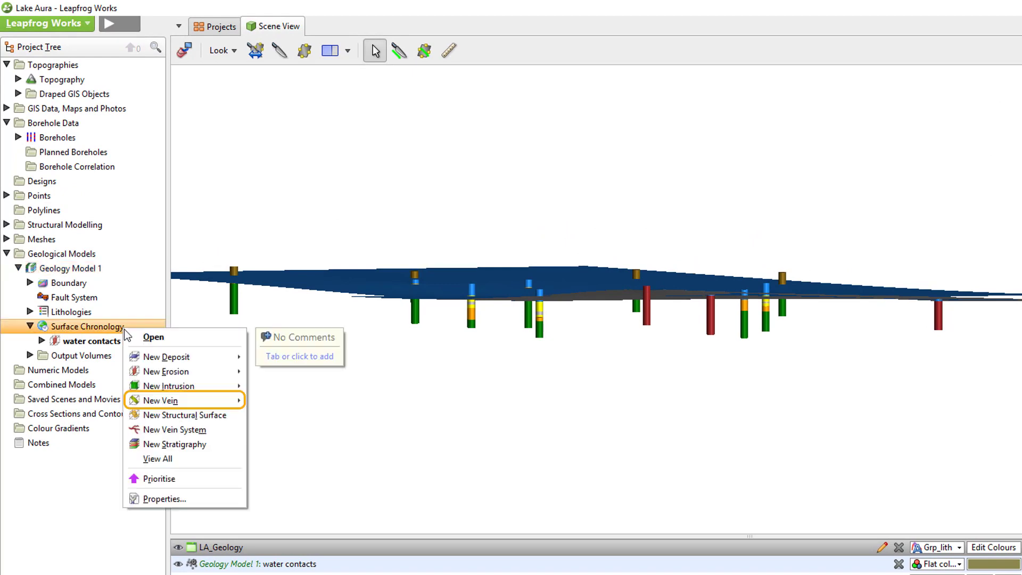
pyautogui.moveTo(226, 402)
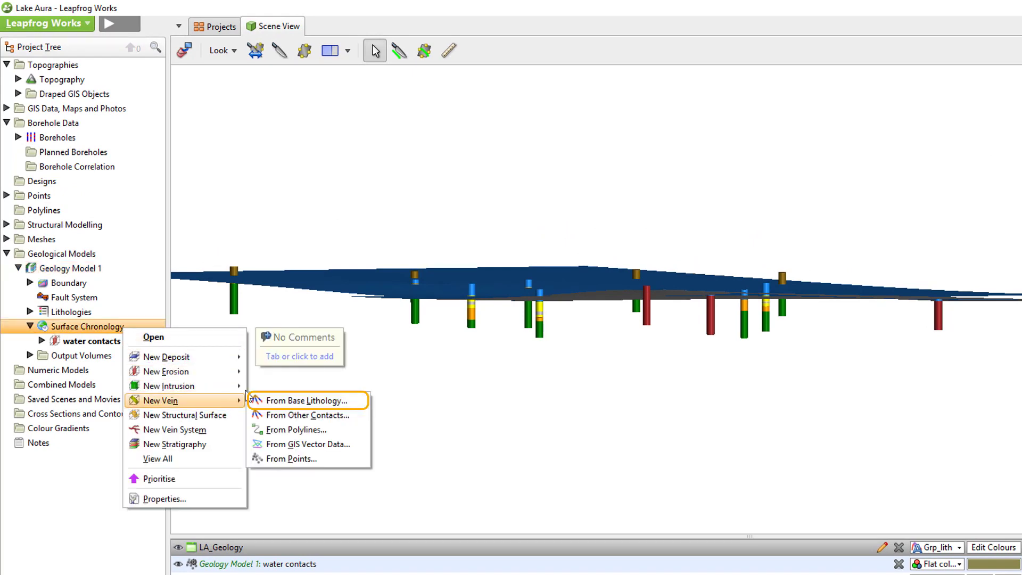
pyautogui.click(301, 401)
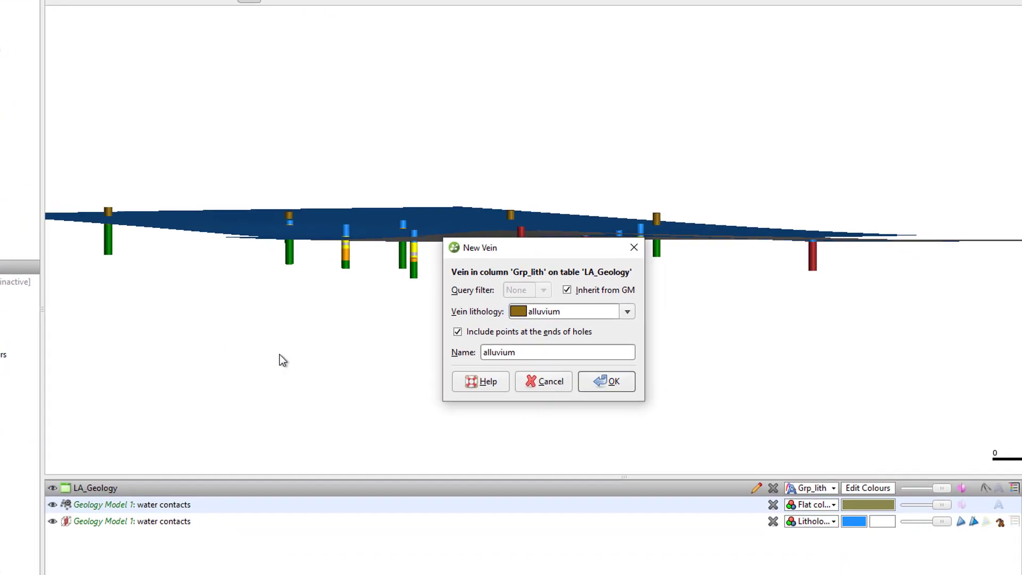
pyautogui.click(600, 298)
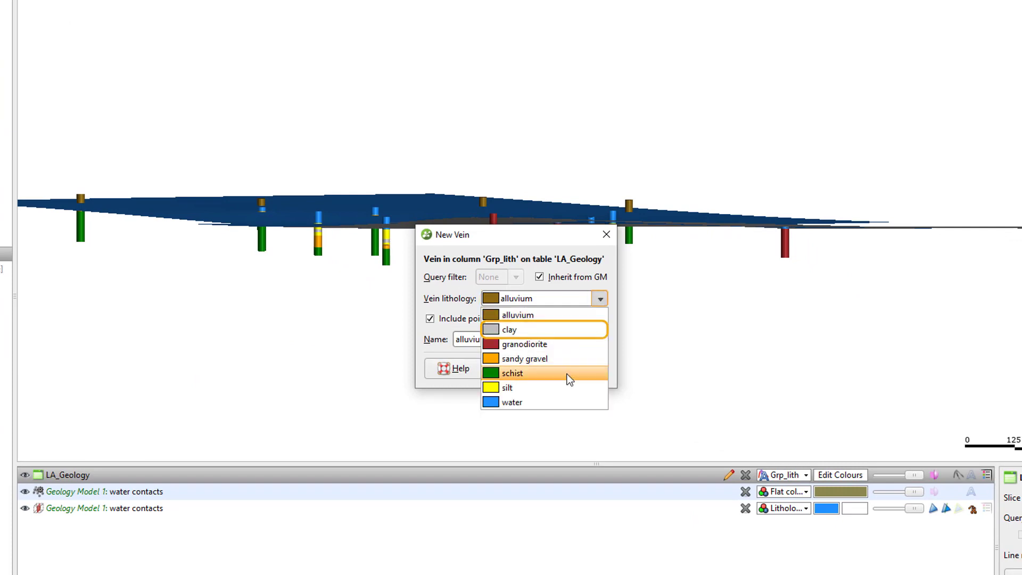
pyautogui.click(560, 330)
pyautogui.click(580, 369)
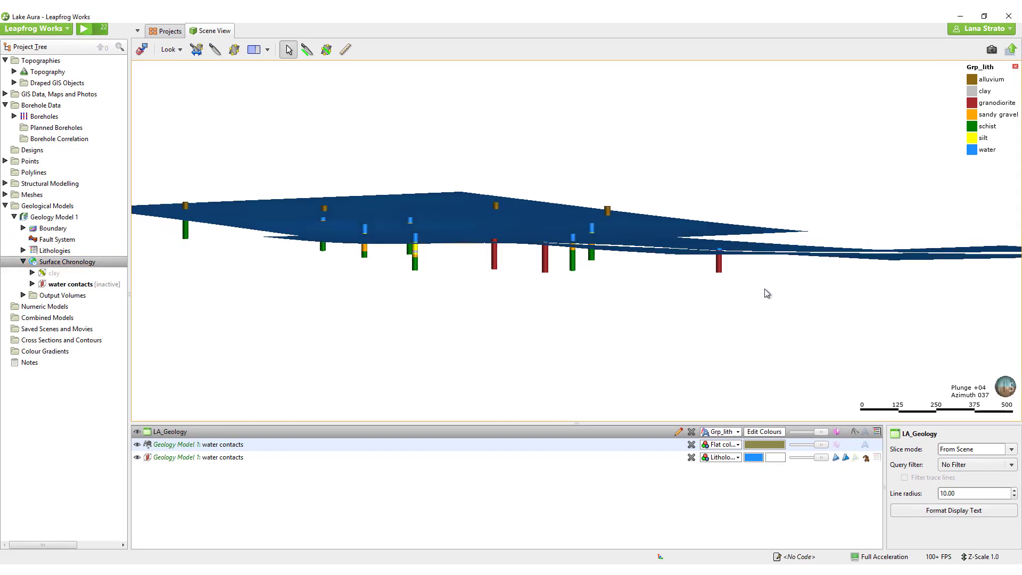
pyautogui.moveTo(766, 294); pyautogui.dragTo(440, 290)
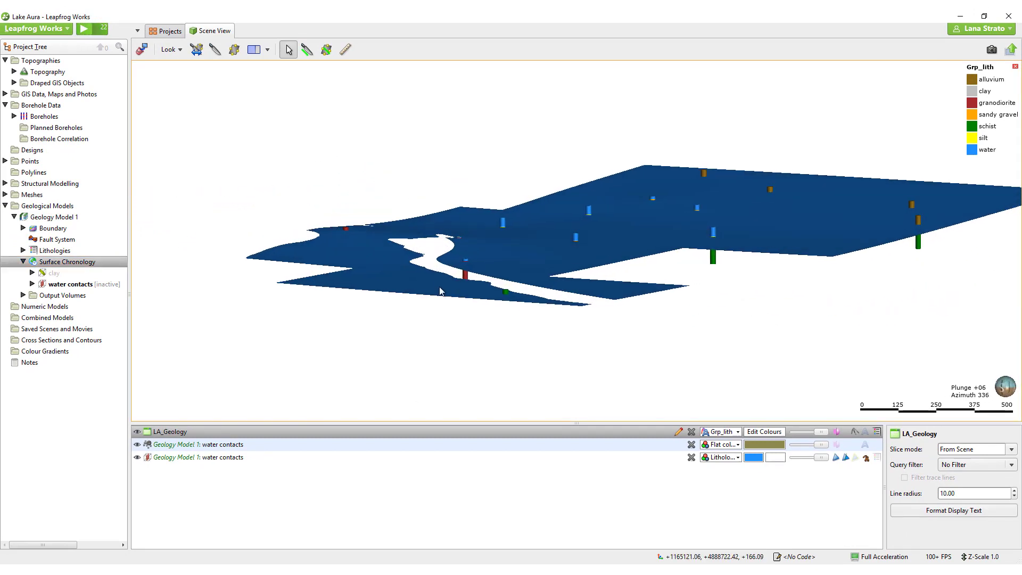
# Replace the water contacts in the scene with the clay vein surface
pyautogui.click(691, 444)
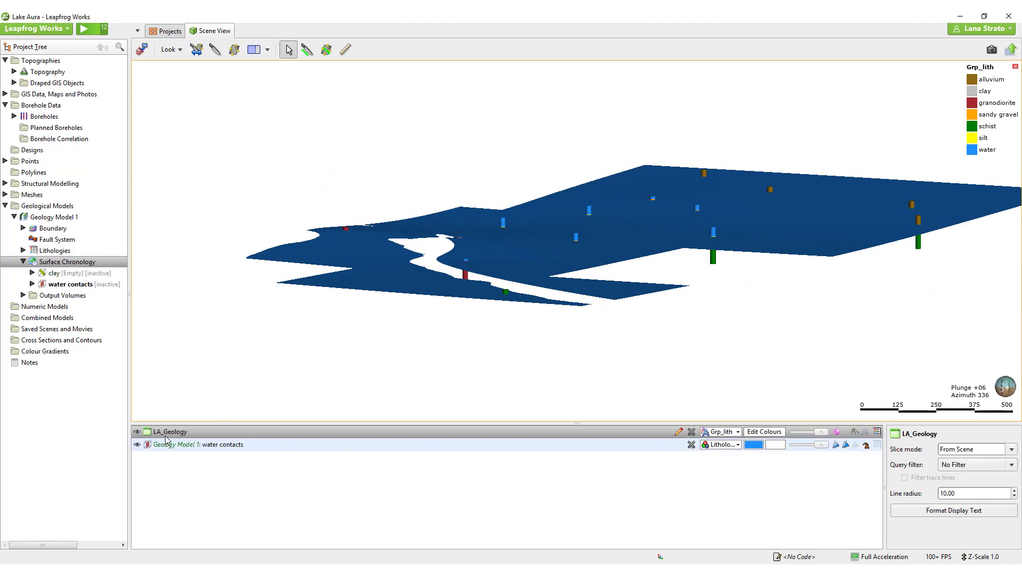
pyautogui.click(137, 445)
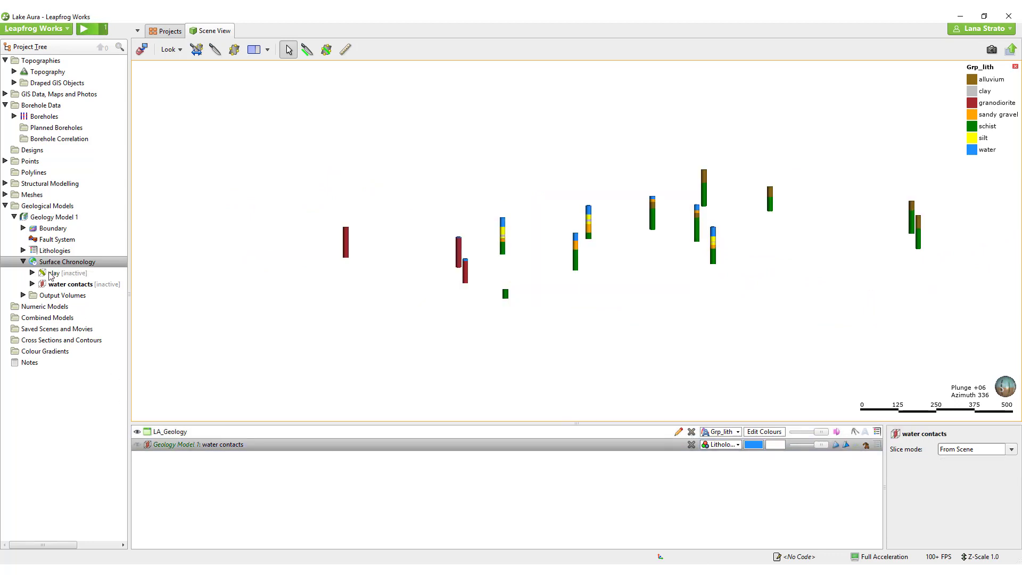
pyautogui.moveTo(54, 276); pyautogui.dragTo(488, 280)
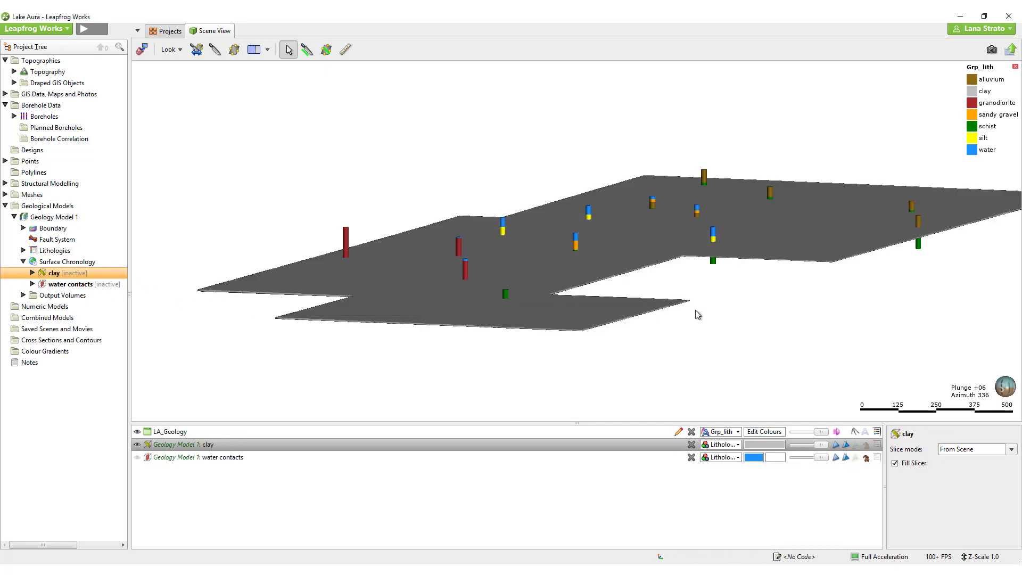
pyautogui.moveTo(694, 312); pyautogui.dragTo(762, 305)
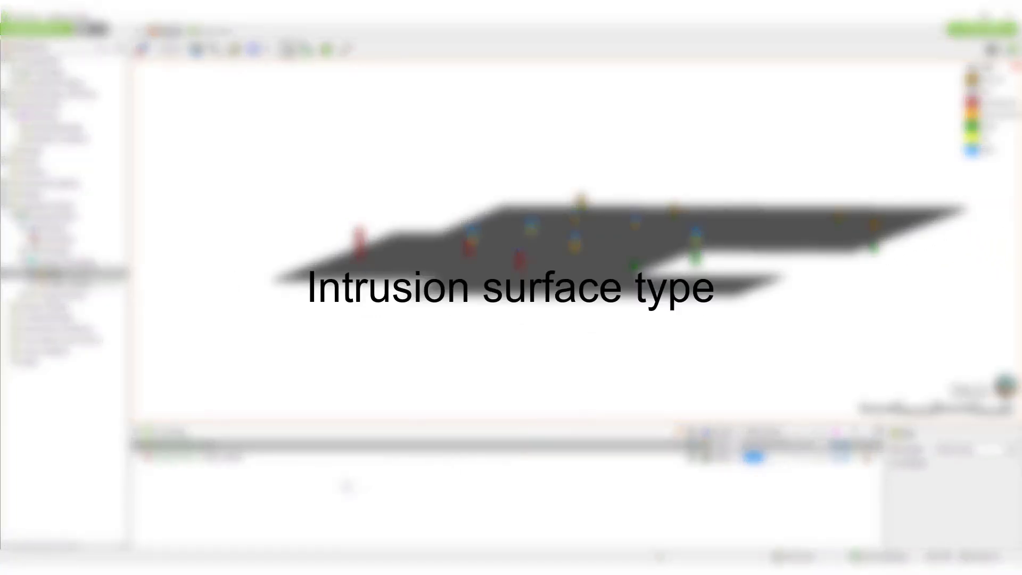
# Create a granodiorite intrusion from base lithology, with water and clay as ignored younger lithologies
pyautogui.moveTo(53, 273); pyautogui.dragTo(196, 360)
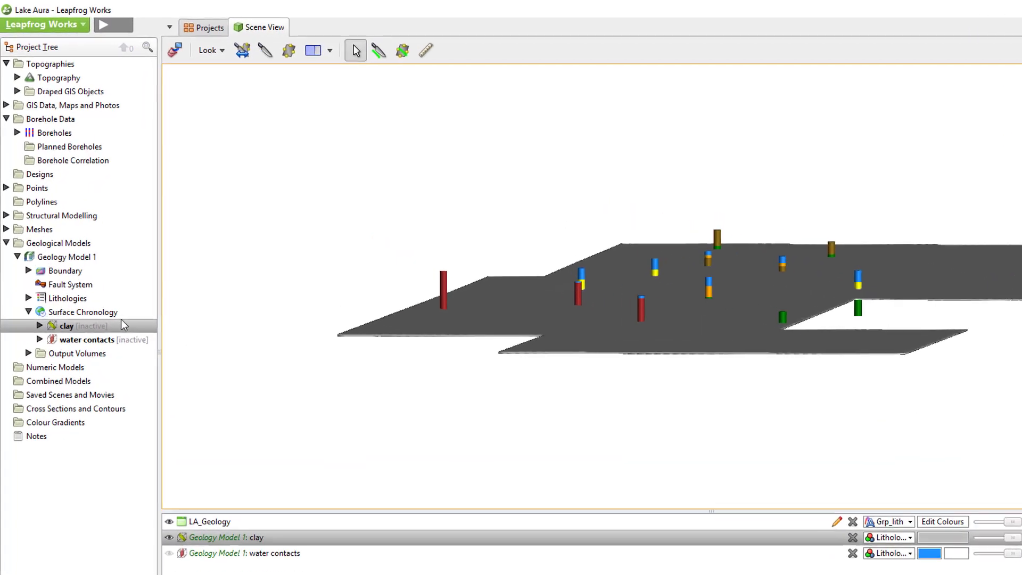
pyautogui.rightClick(117, 314)
pyautogui.moveTo(228, 376)
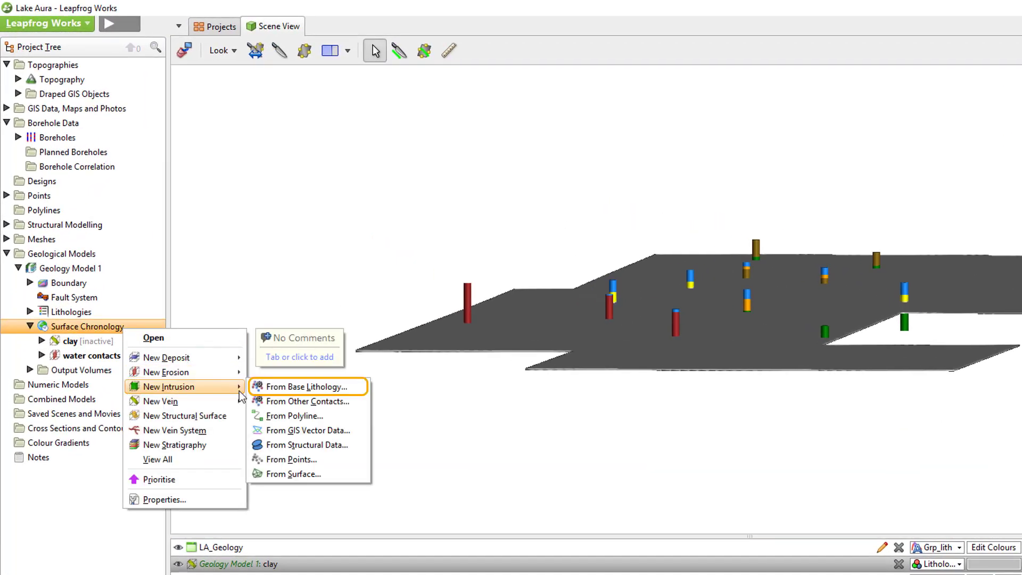
pyautogui.click(354, 387)
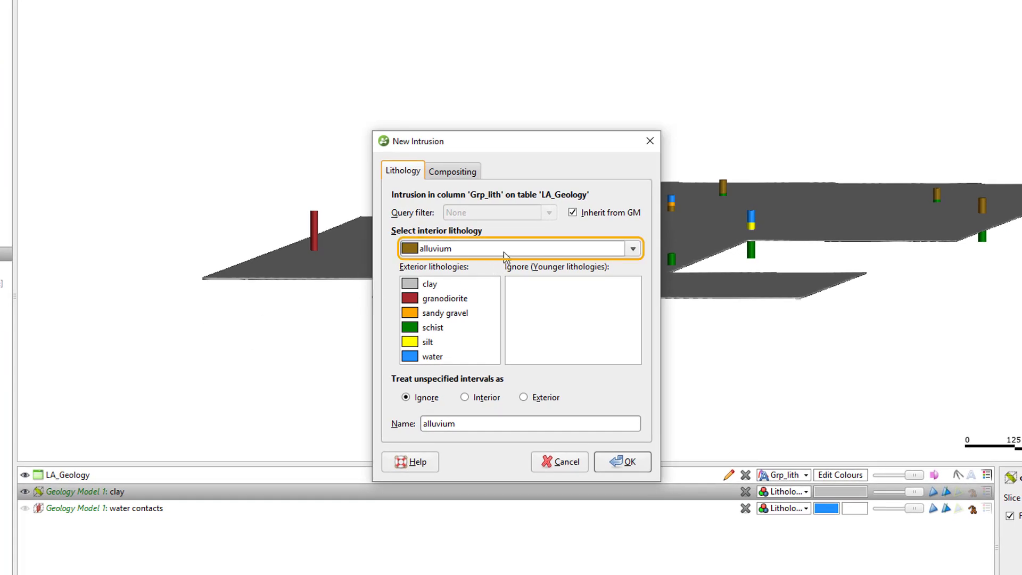
pyautogui.click(505, 250)
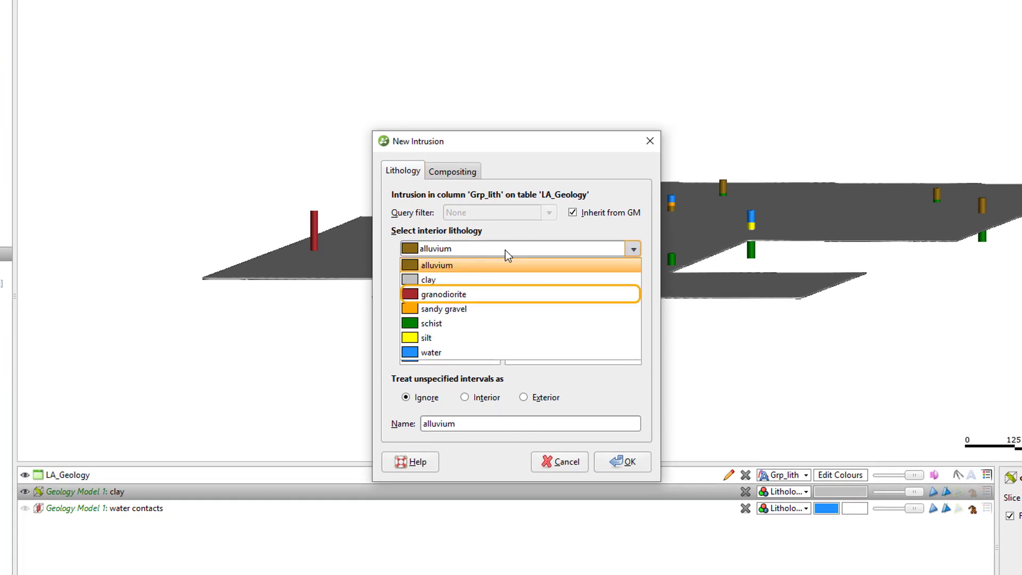
pyautogui.click(503, 293)
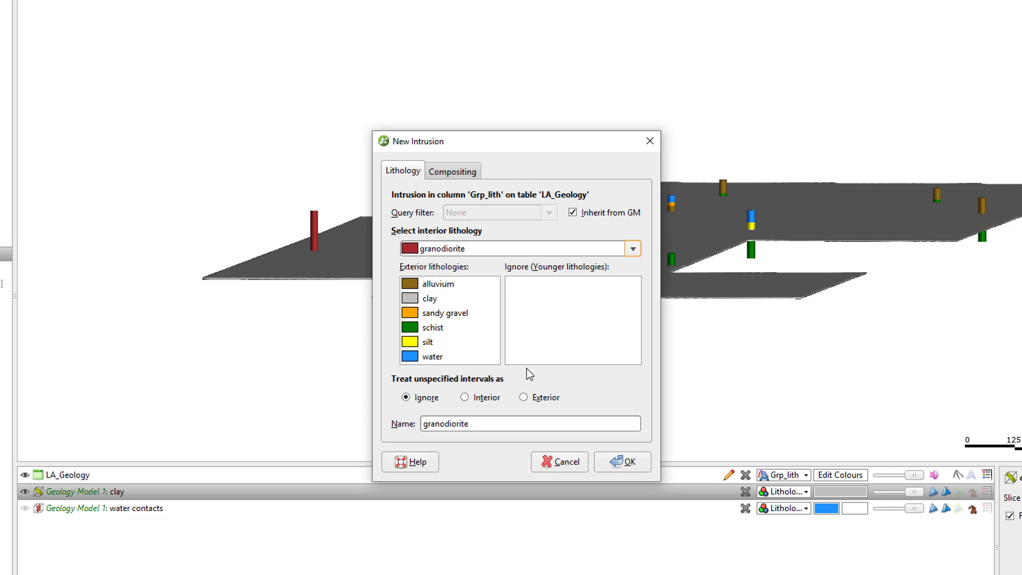
pyautogui.click(431, 356)
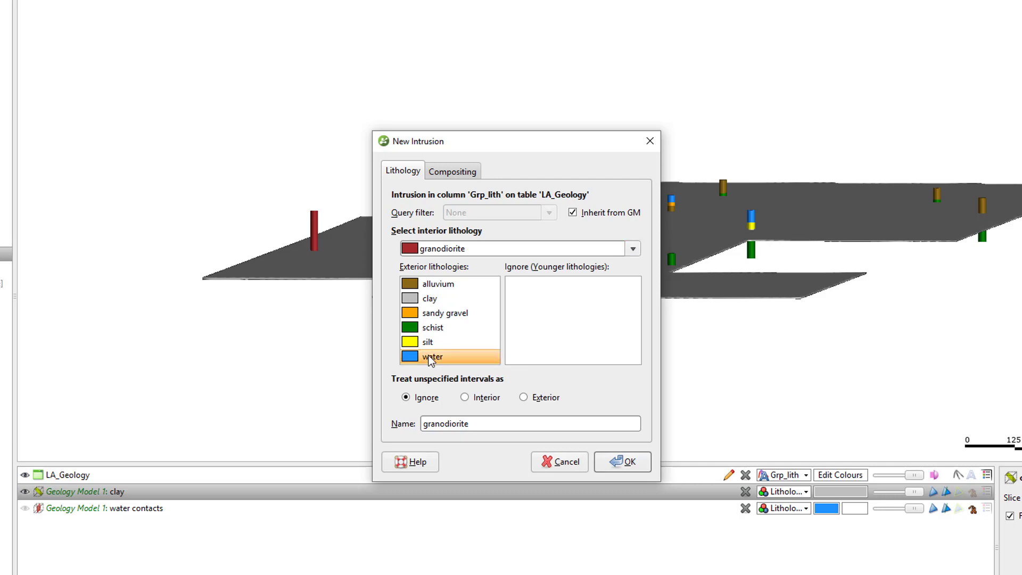
pyautogui.moveTo(430, 361); pyautogui.dragTo(547, 344)
pyautogui.moveTo(421, 298); pyautogui.dragTo(569, 333)
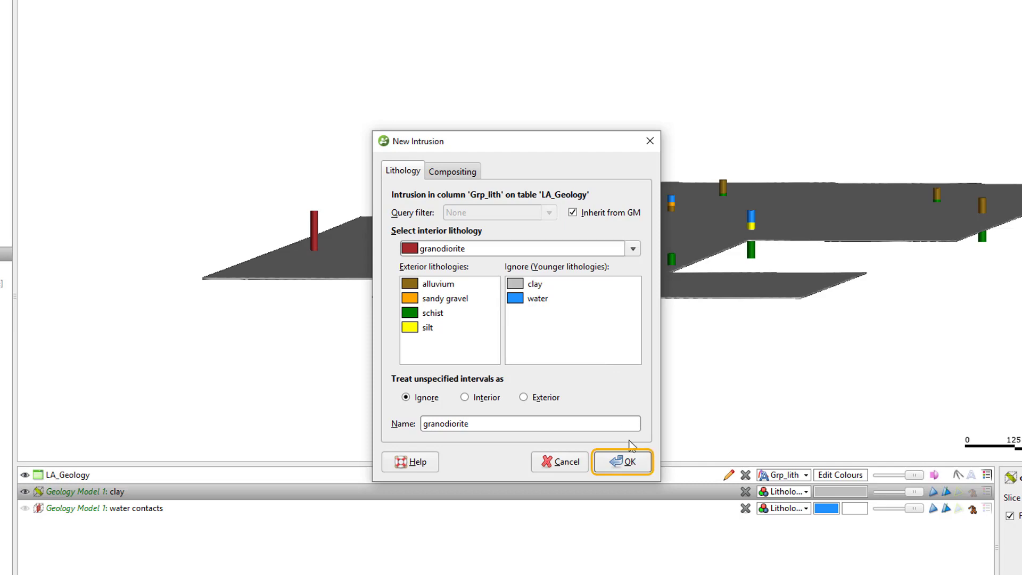
pyautogui.click(632, 461)
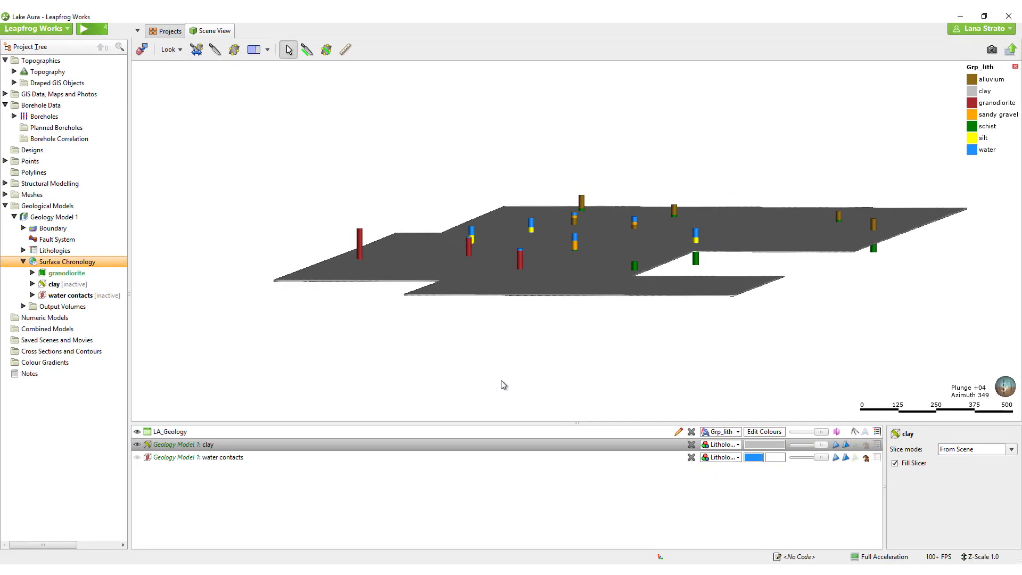
# Show the granodiorite surface with water contacts visible again, orbiting to see all three surfaces
pyautogui.moveTo(67, 272); pyautogui.dragTo(630, 323)
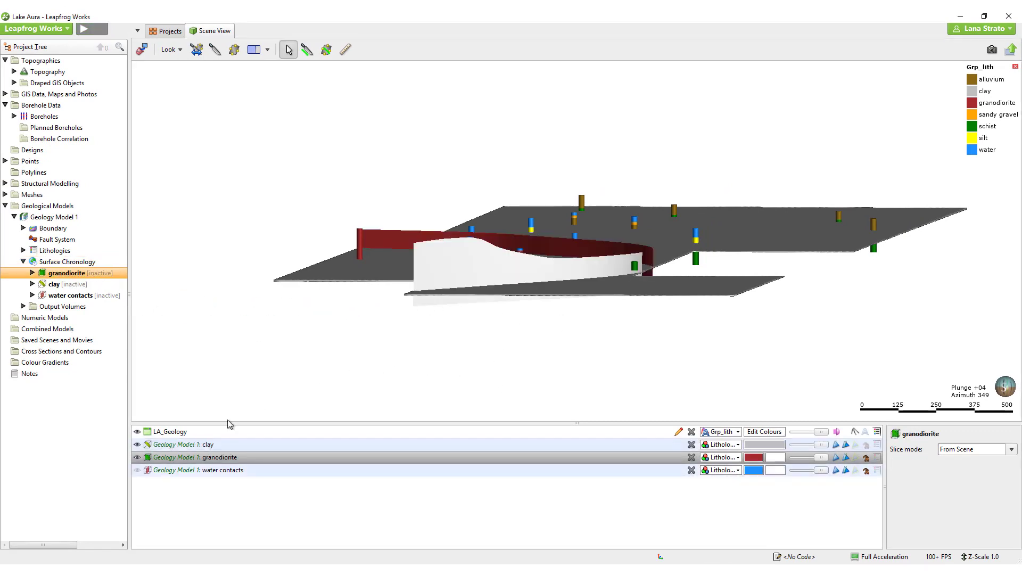
pyautogui.click(137, 472)
pyautogui.click(137, 470)
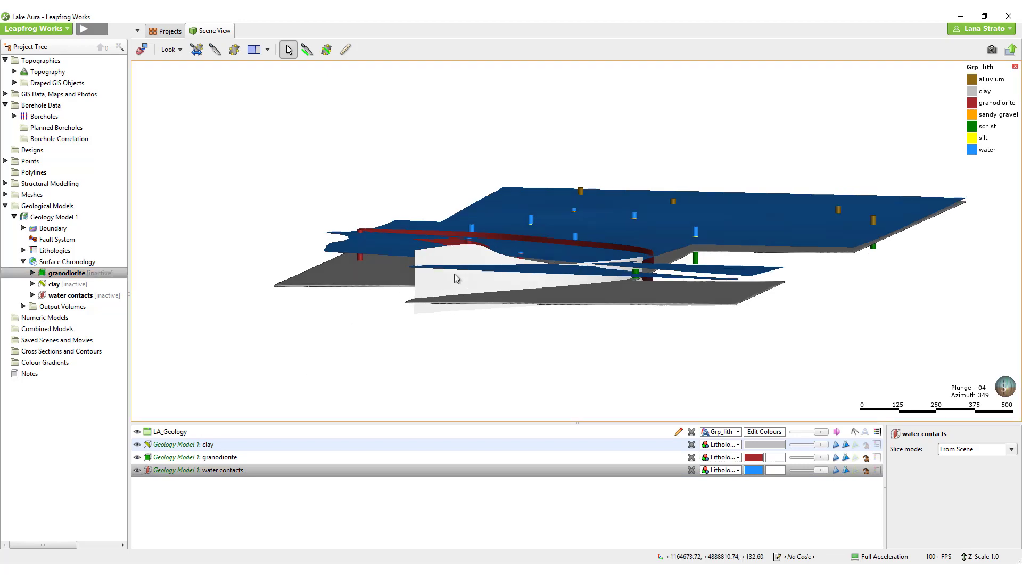
pyautogui.moveTo(455, 277); pyautogui.dragTo(363, 276)
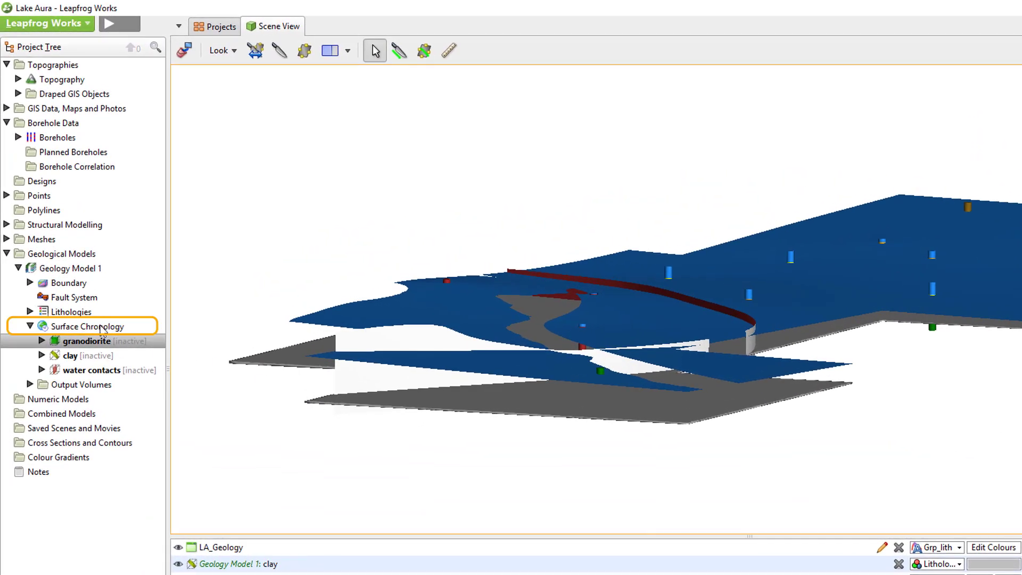
# Create contact points from base lithology with sandy gravel as primary and water ignored
pyautogui.rightClick(101, 329)
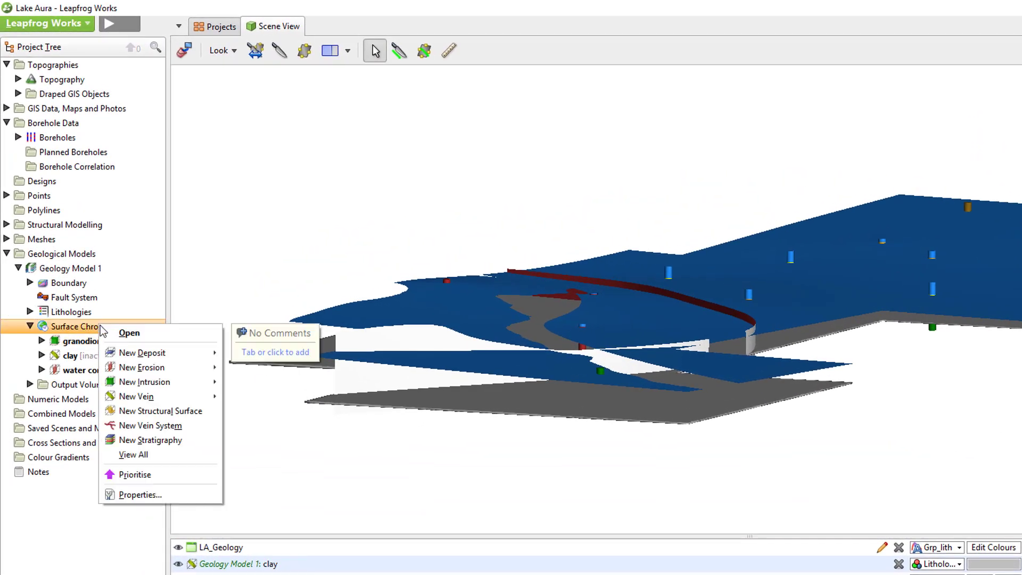
pyautogui.moveTo(208, 353)
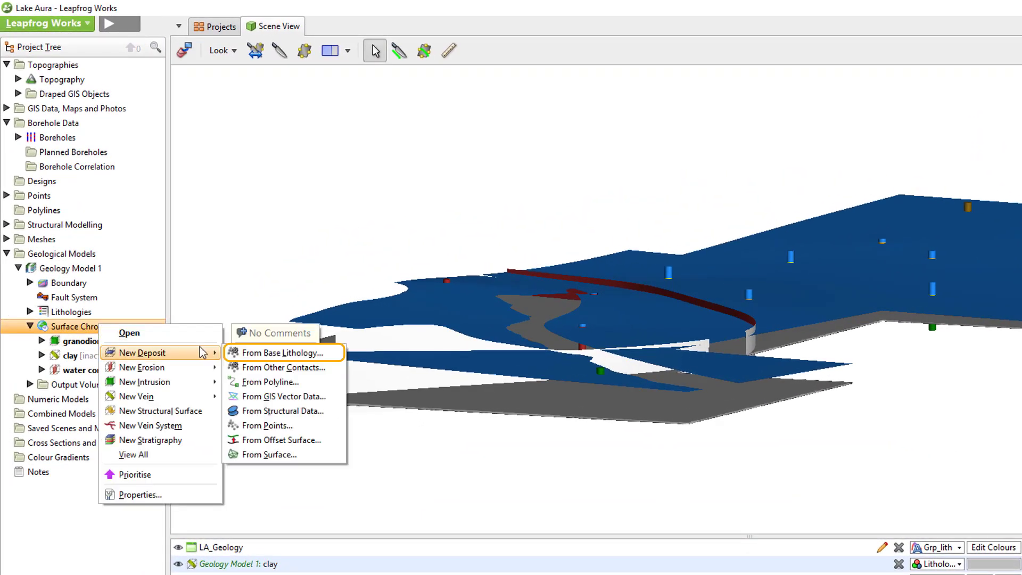
pyautogui.click(333, 354)
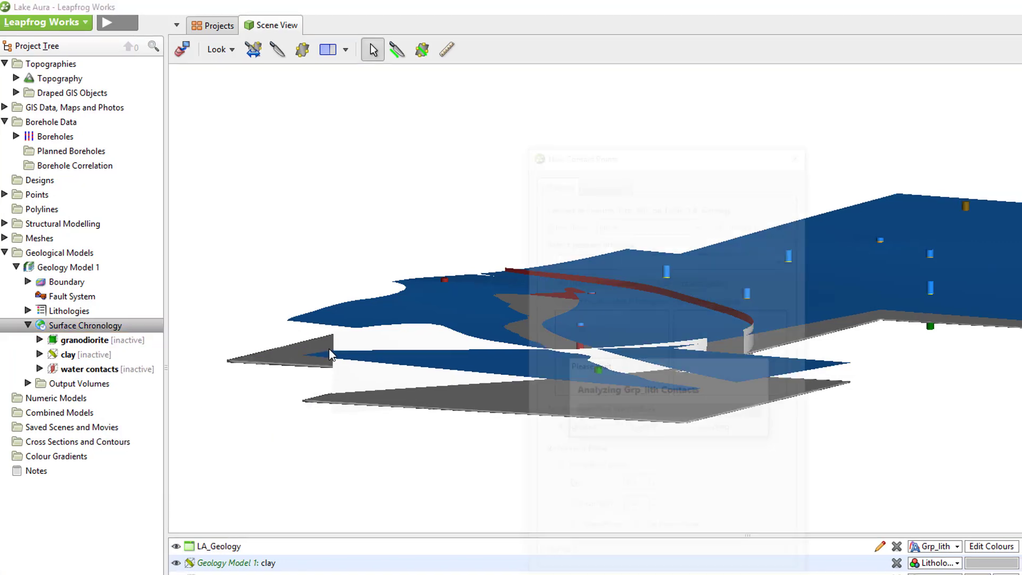
pyautogui.click(788, 250)
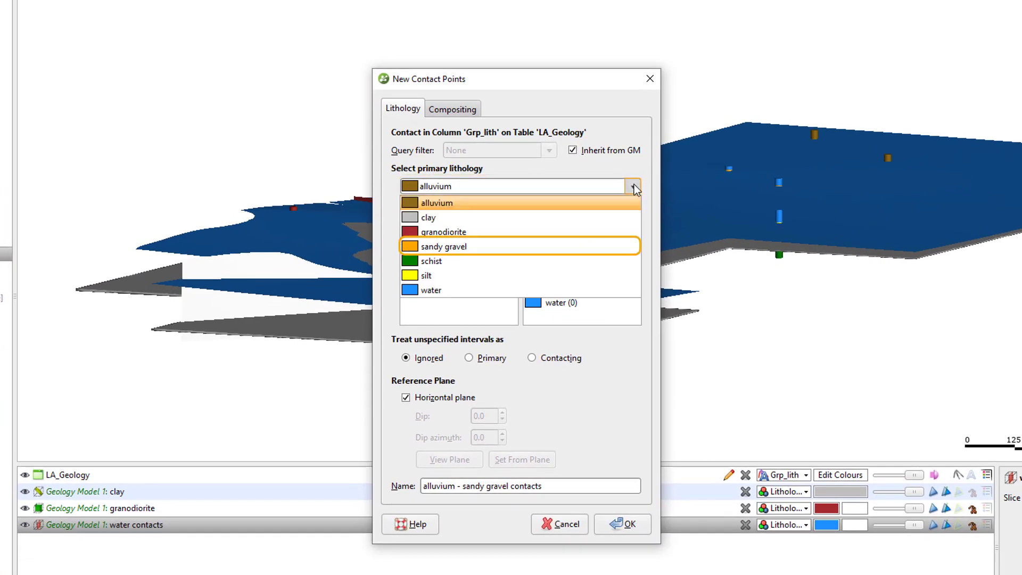
pyautogui.click(613, 246)
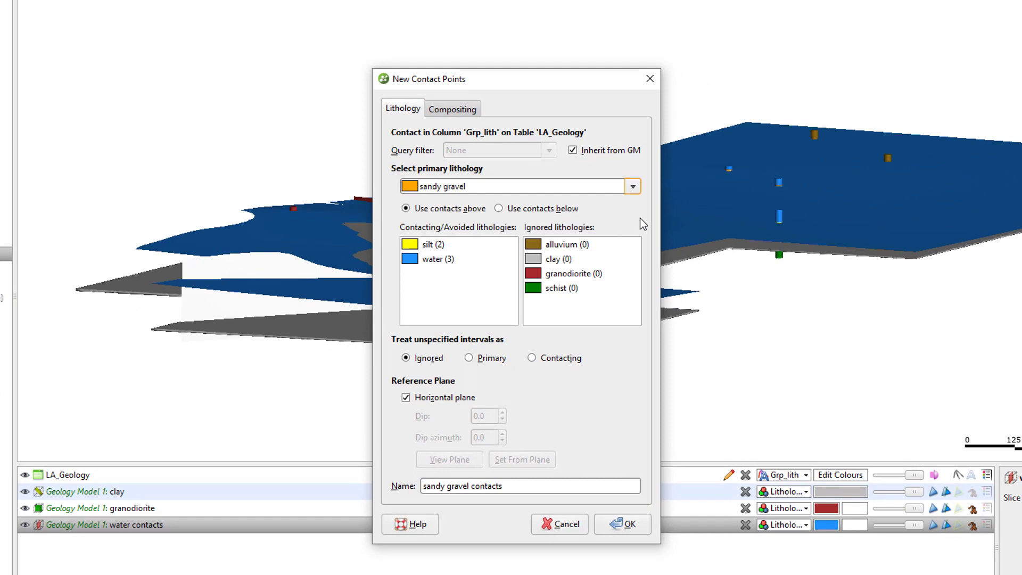
pyautogui.moveTo(431, 260); pyautogui.dragTo(566, 302)
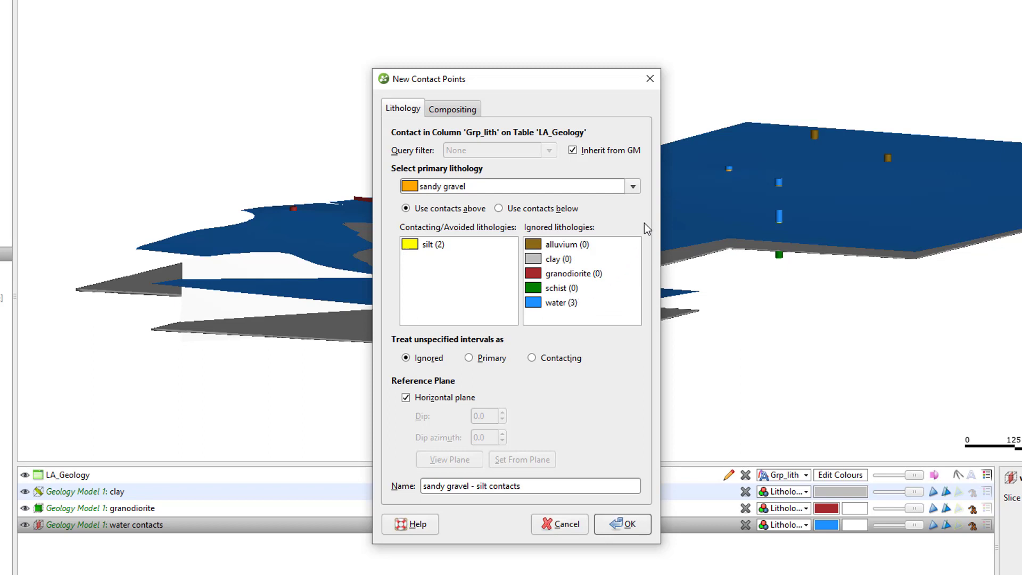
pyautogui.click(641, 521)
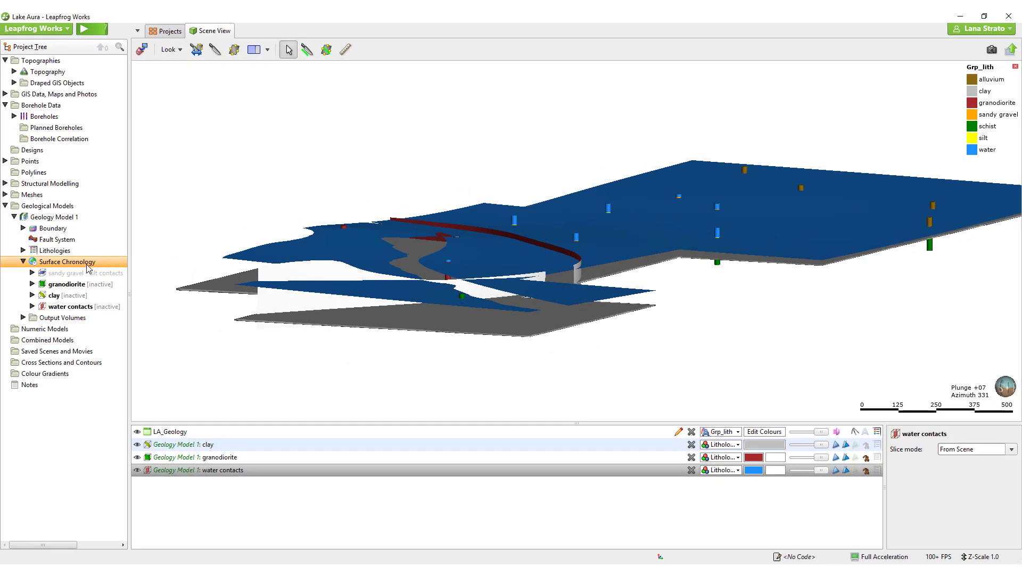
# Add an alluvium - sandy gravel deposit contact surface from base lithology
pyautogui.rightClick(87, 266)
pyautogui.moveTo(136, 284)
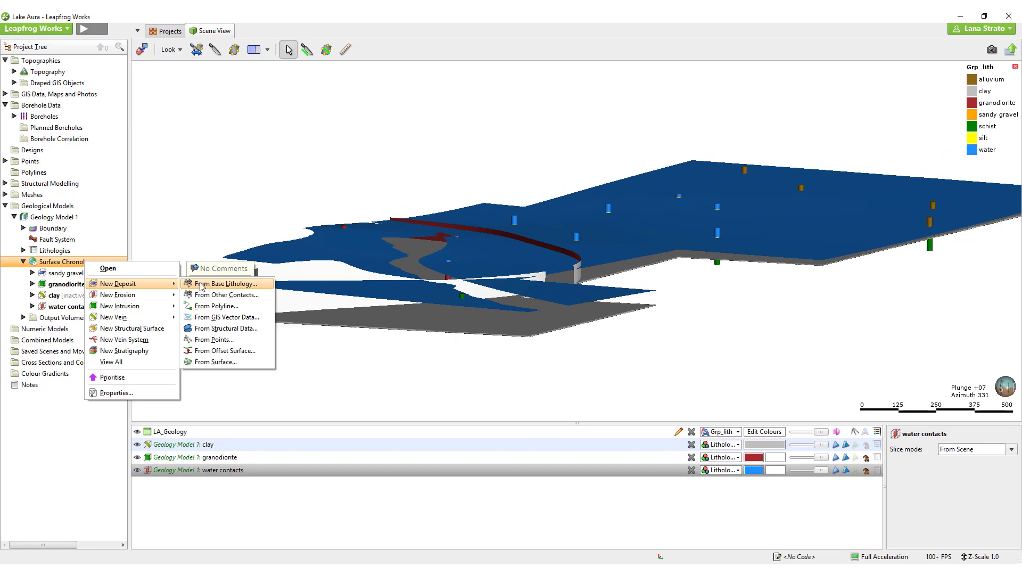
pyautogui.click(201, 286)
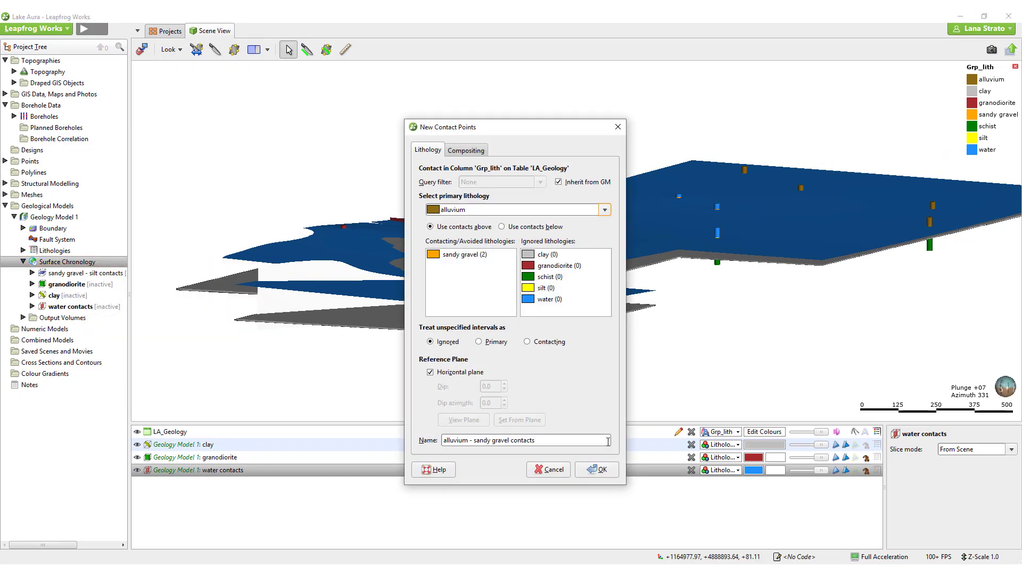
pyautogui.click(607, 470)
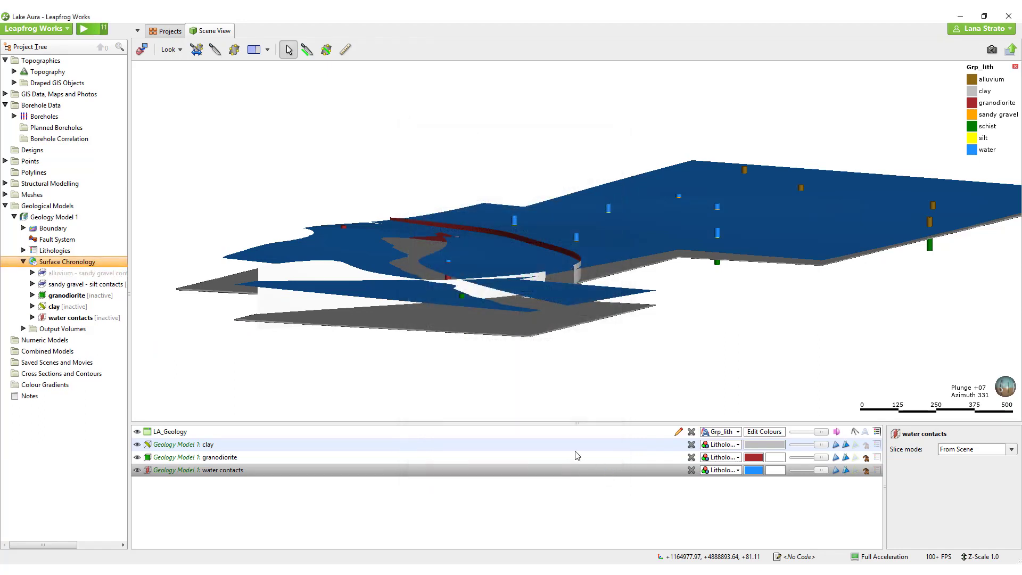
# Add a contact surface from base lithology with schist as the primary lithology
pyautogui.rightClick(88, 262)
pyautogui.moveTo(171, 295)
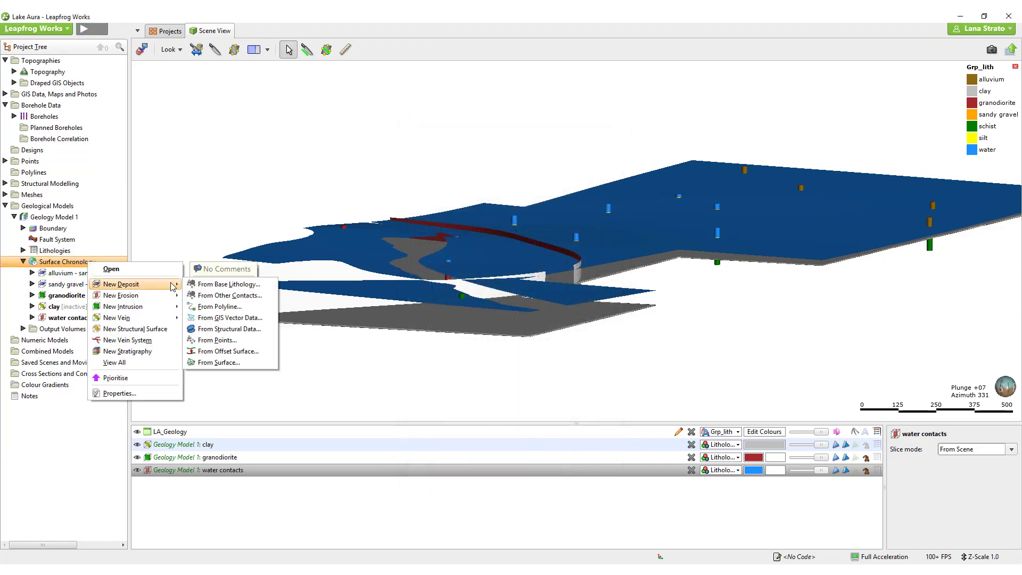
pyautogui.click(258, 286)
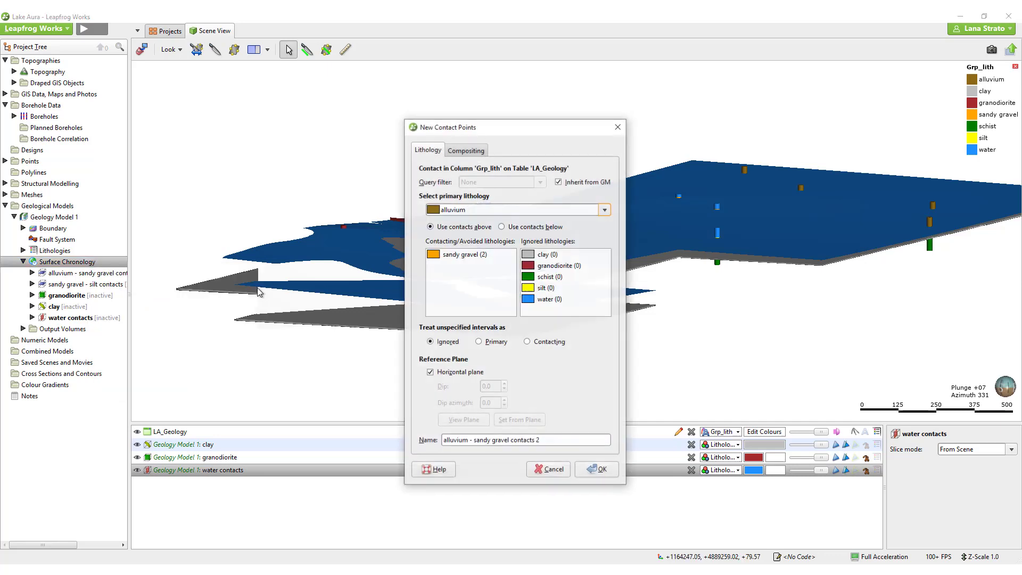
pyautogui.click(524, 211)
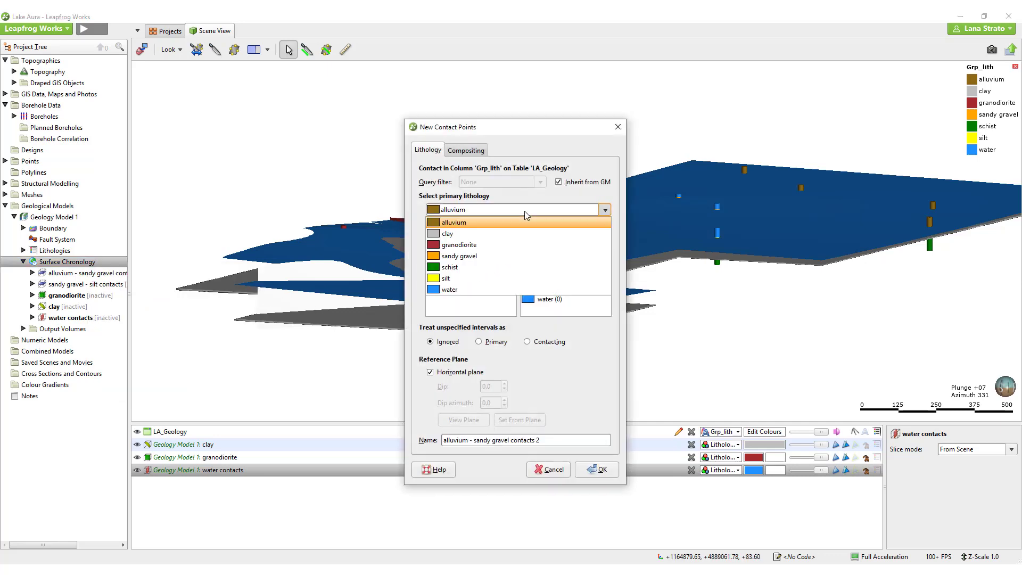
pyautogui.click(492, 267)
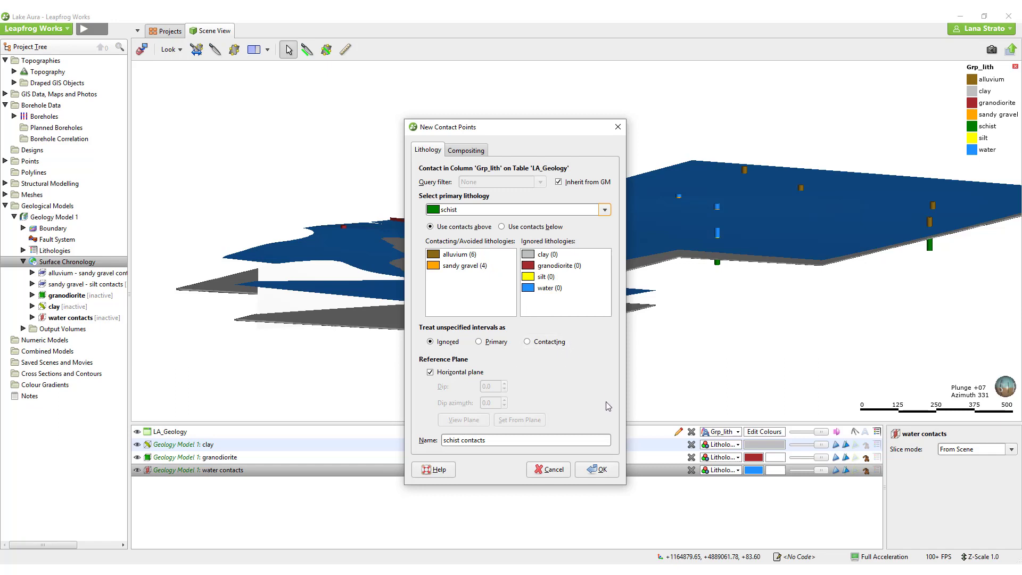
pyautogui.click(606, 469)
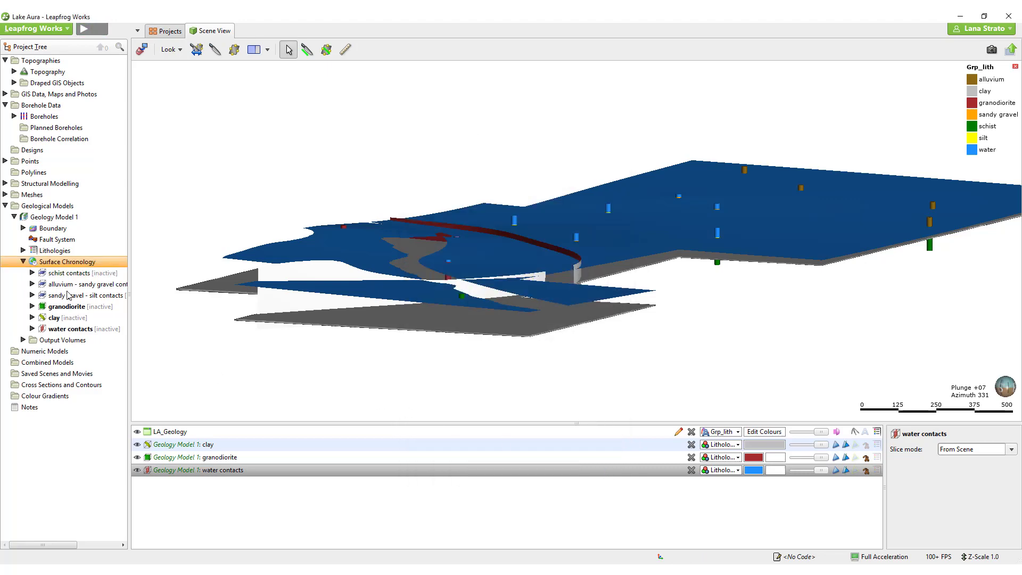
# Add schist, alluvium - sandy gravel and sandy gravel - silt contacts to the 3D scene
pyautogui.moveTo(69, 273); pyautogui.dragTo(660, 406)
pyautogui.moveTo(50, 284); pyautogui.dragTo(350, 307)
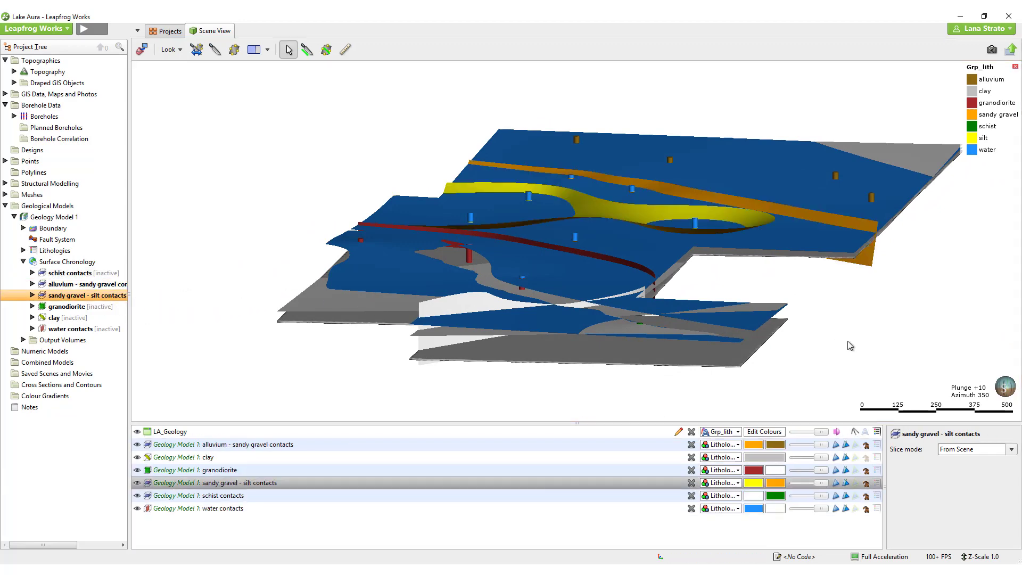
pyautogui.moveTo(849, 347); pyautogui.dragTo(817, 346)
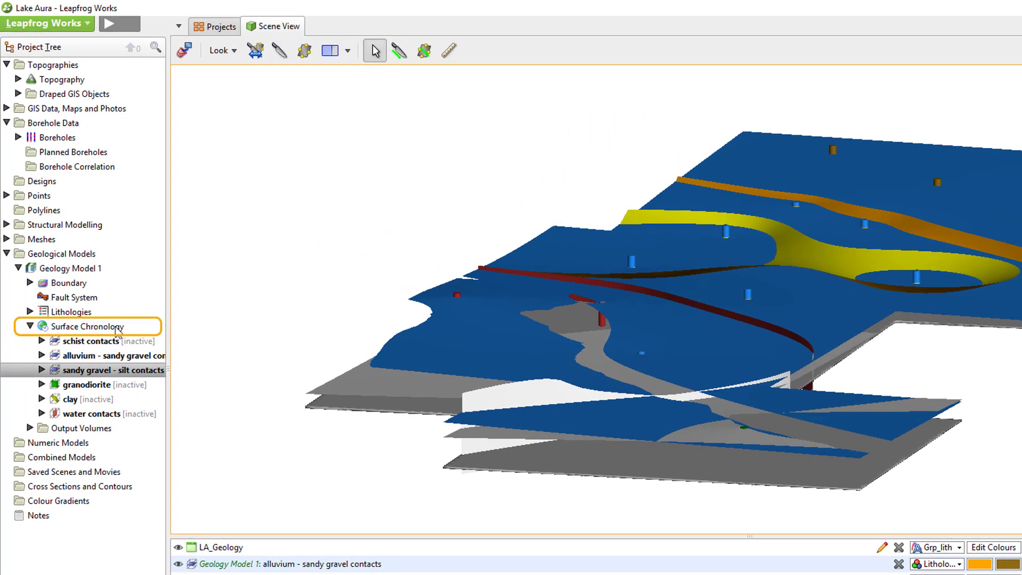
# Open Surface Chronology to reach Geology Model 1's Chronology tab
pyautogui.doubleClick(118, 327)
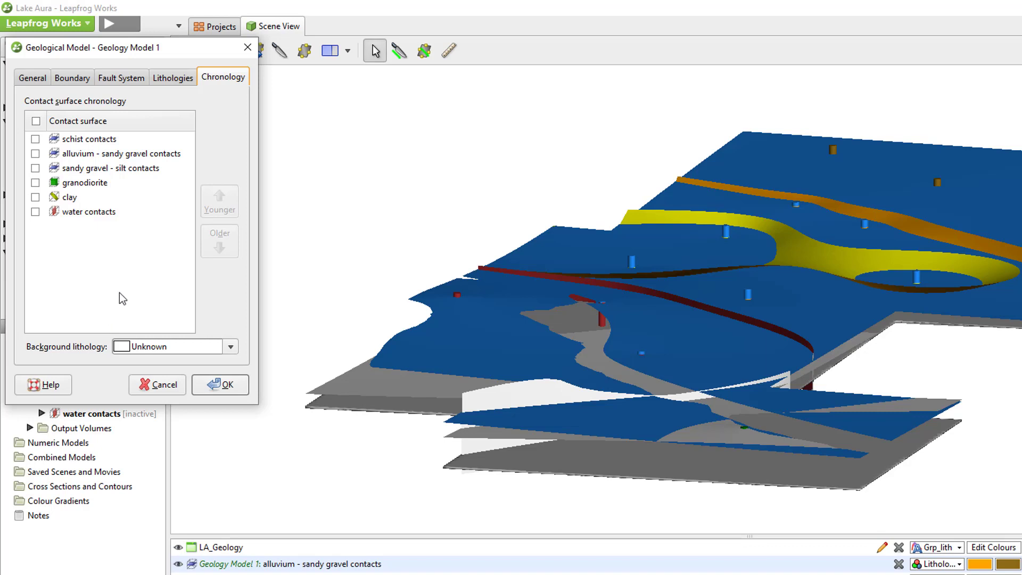
# Move water contacts, clay and granodiorite to the top three places in the chronology
pyautogui.click(103, 213)
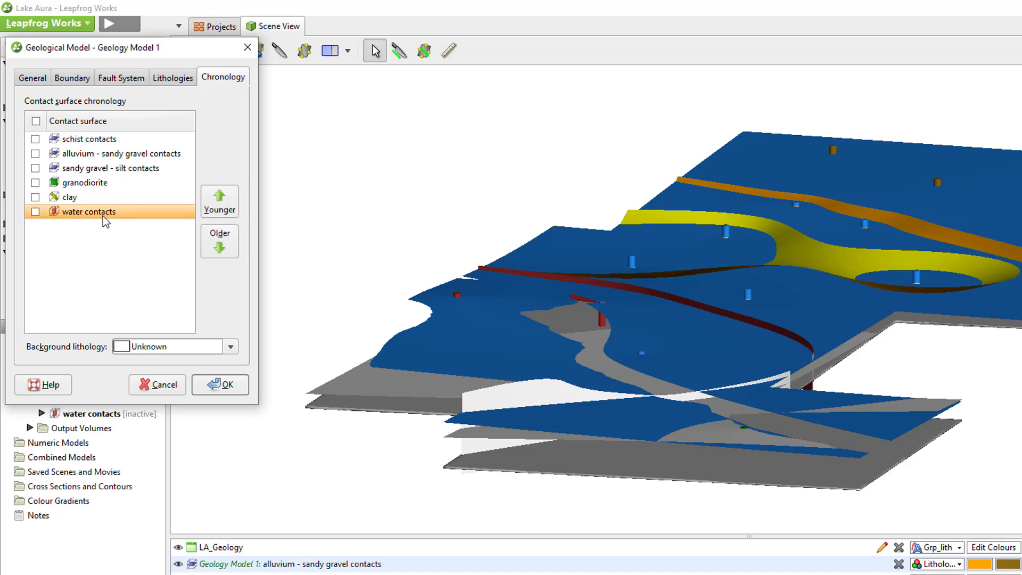
pyautogui.click(216, 203)
pyautogui.click(216, 203)
pyautogui.click(216, 204)
pyautogui.click(216, 203)
pyautogui.click(216, 203)
pyautogui.click(135, 212)
pyautogui.click(223, 204)
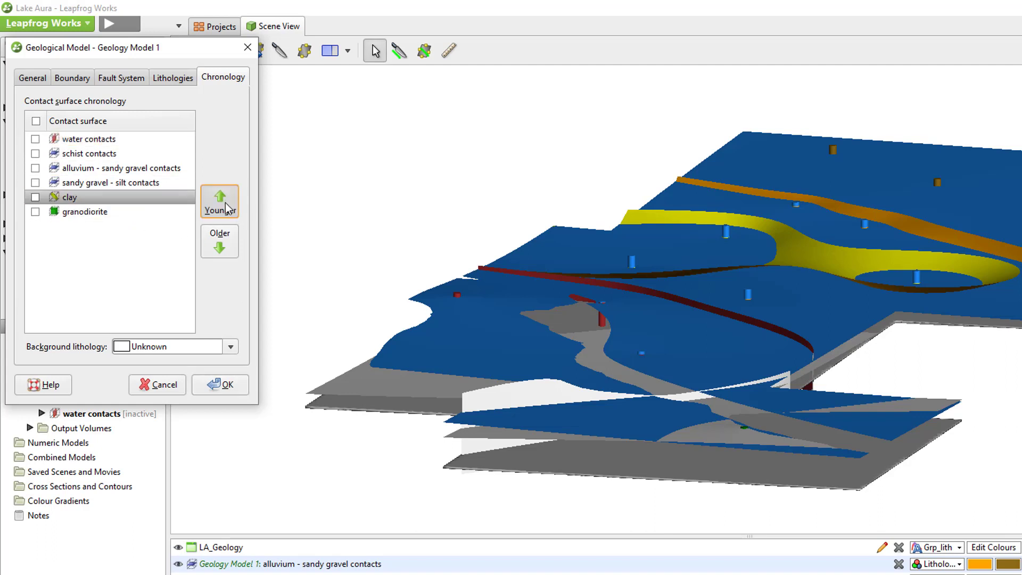
pyautogui.click(223, 204)
pyautogui.click(224, 203)
pyautogui.click(224, 204)
pyautogui.click(146, 212)
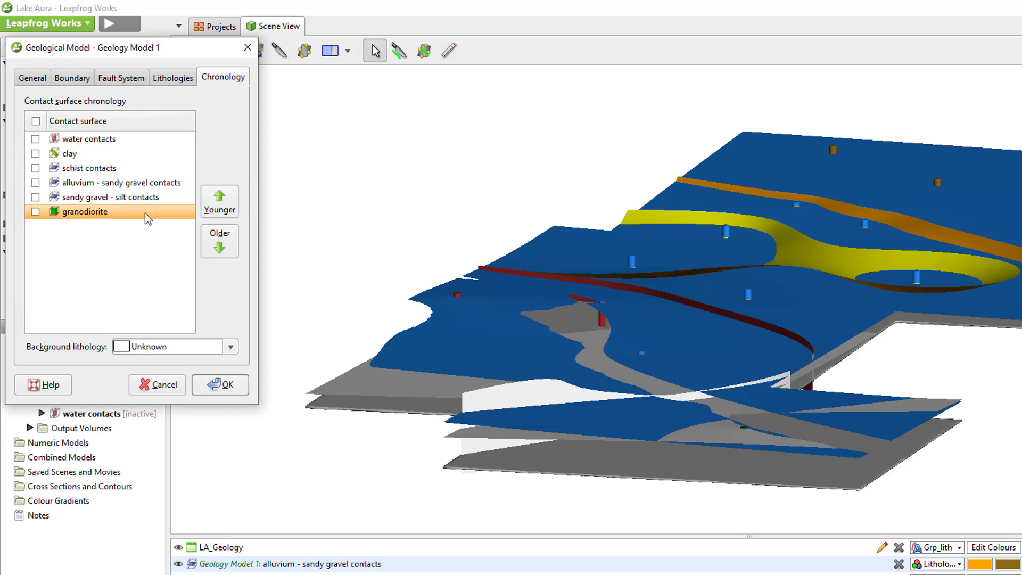
pyautogui.click(220, 206)
pyautogui.click(220, 206)
pyautogui.click(221, 205)
# Make schist contacts oldest and place sandy gravel - silt above alluvium - sandy gravel
pyautogui.click(123, 185)
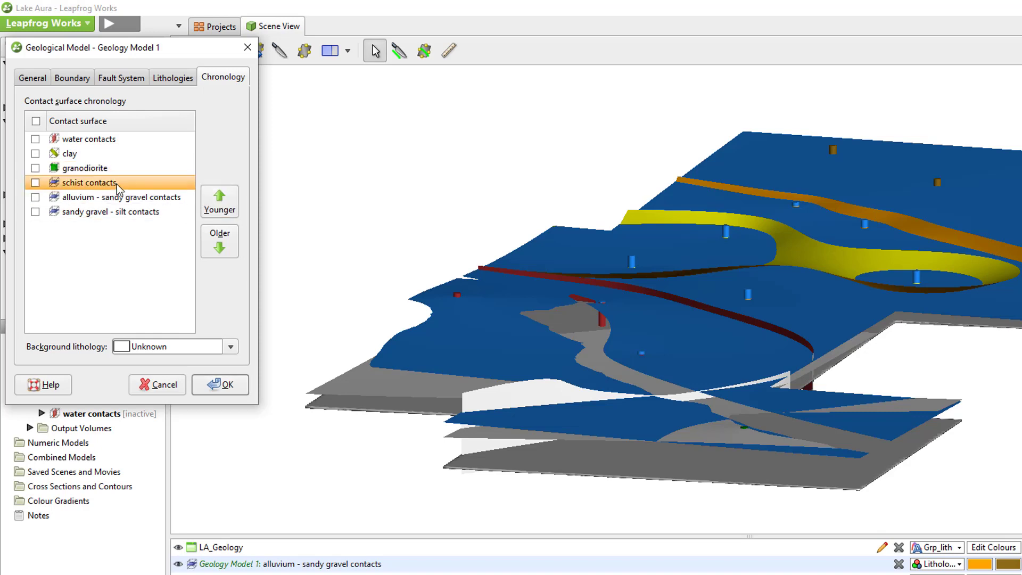
pyautogui.click(219, 240)
pyautogui.click(219, 240)
pyautogui.click(141, 197)
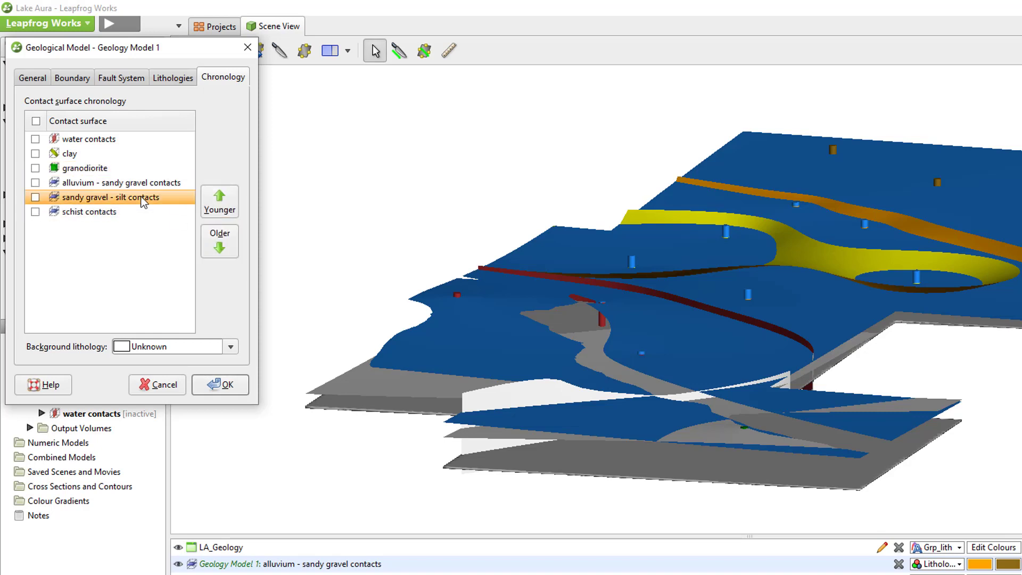
pyautogui.click(216, 203)
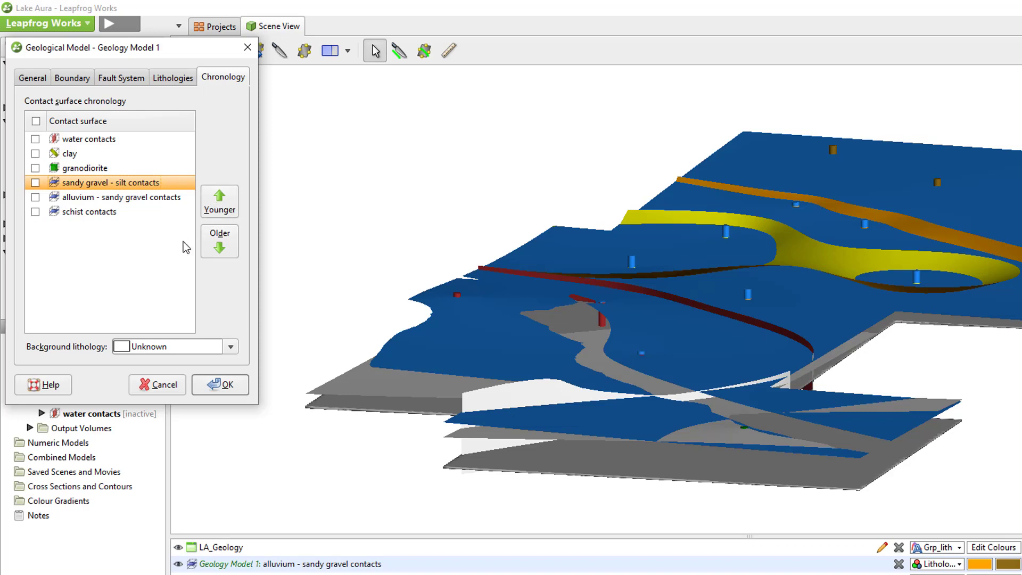
pyautogui.click(168, 264)
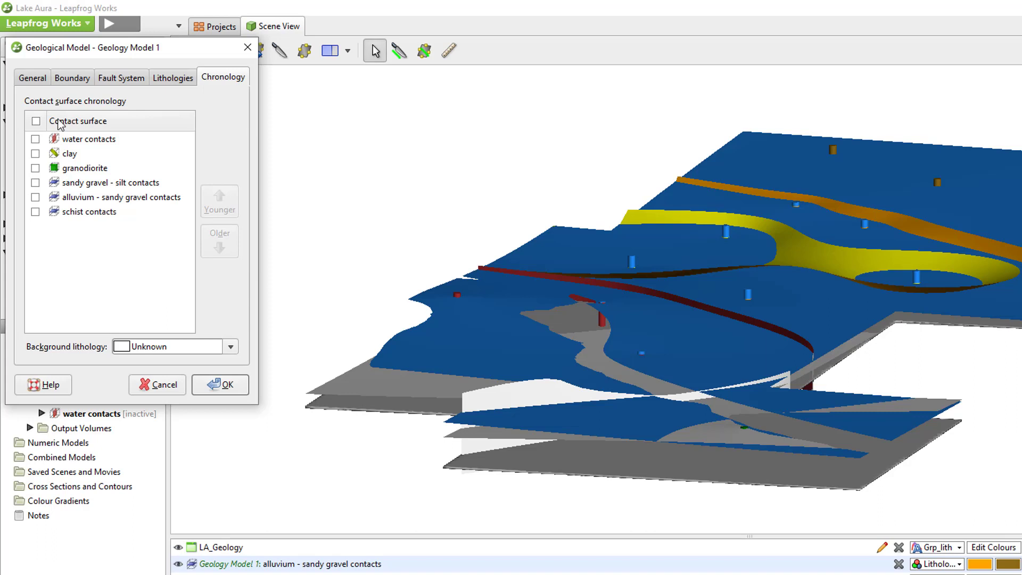
# Enable all six contact surfaces, keep Unknown as background lithology, and apply with OK
pyautogui.click(36, 121)
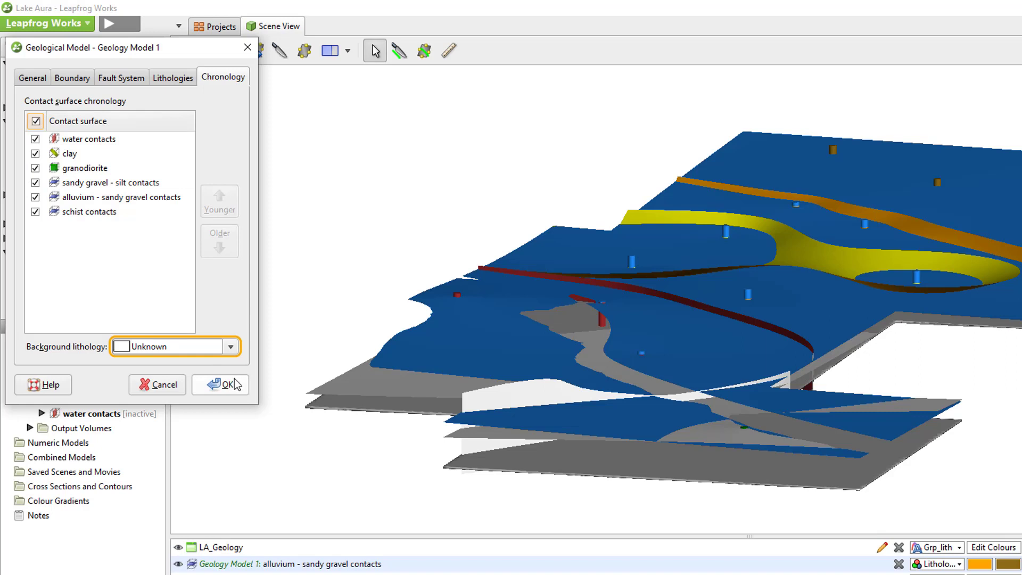
pyautogui.click(230, 349)
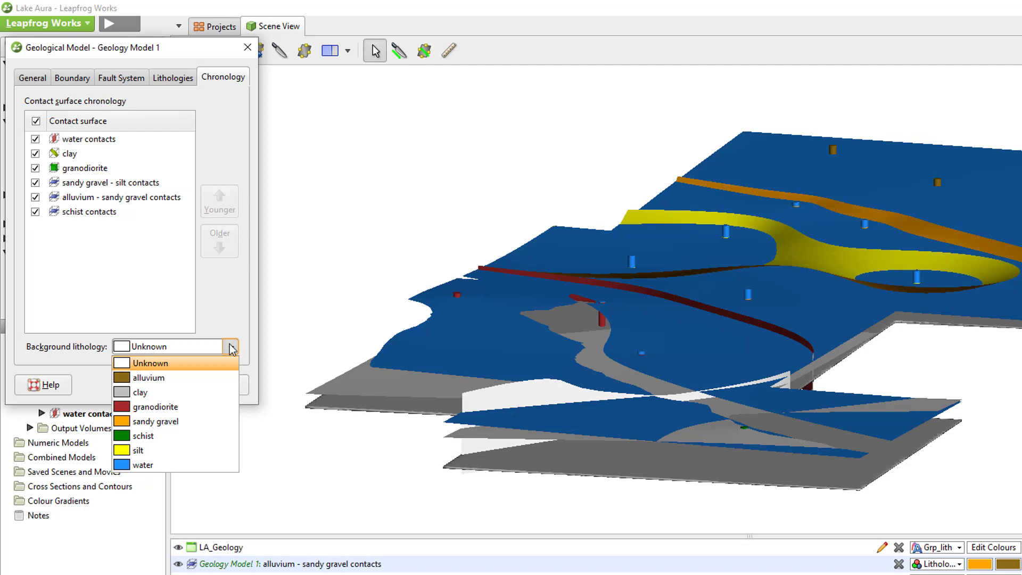
pyautogui.click(232, 349)
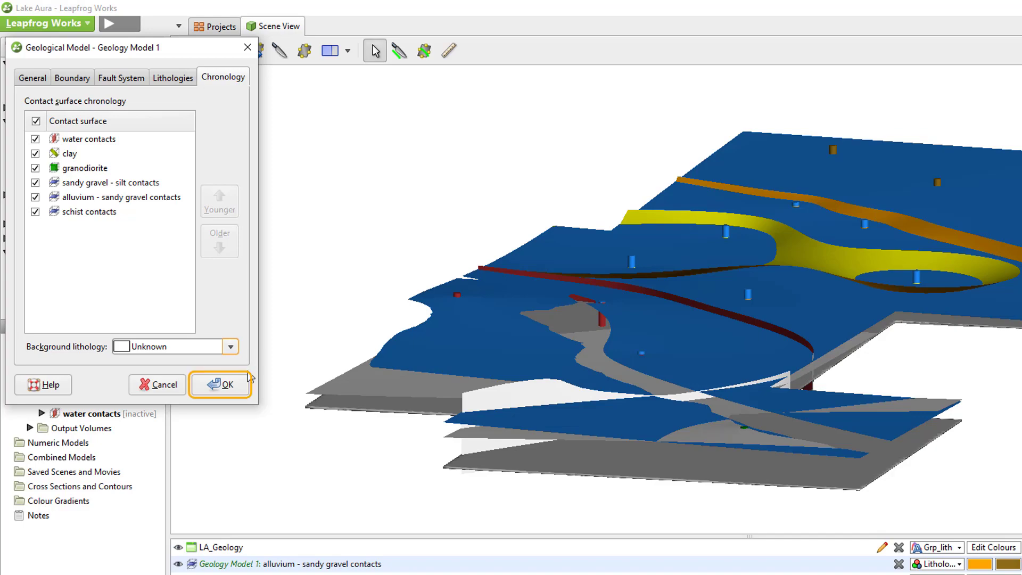
pyautogui.click(221, 385)
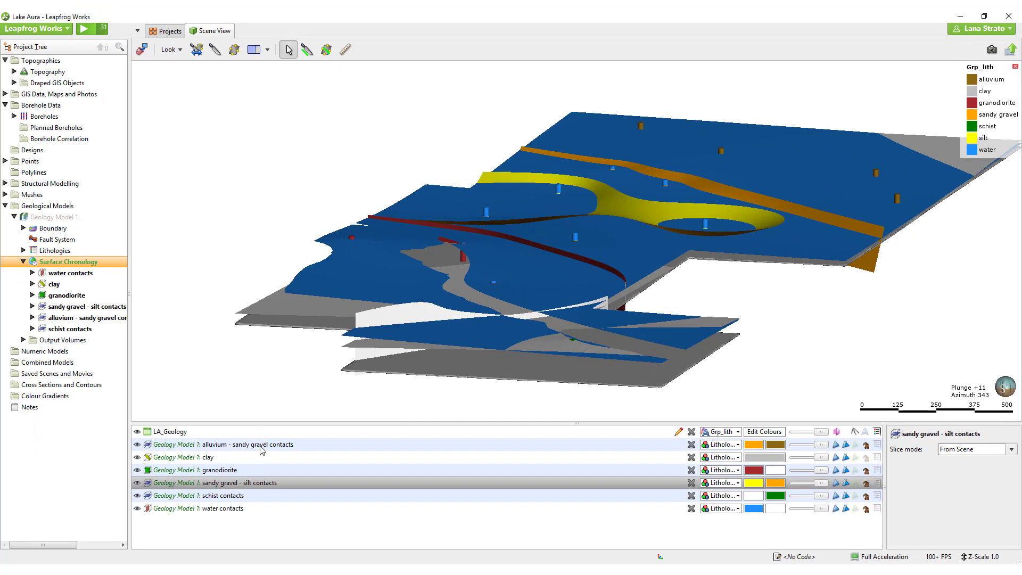
# Remove all contact surfaces, including clay, from the scene list, leaving only boreholes
pyautogui.hotkey('ctrl', 'a')
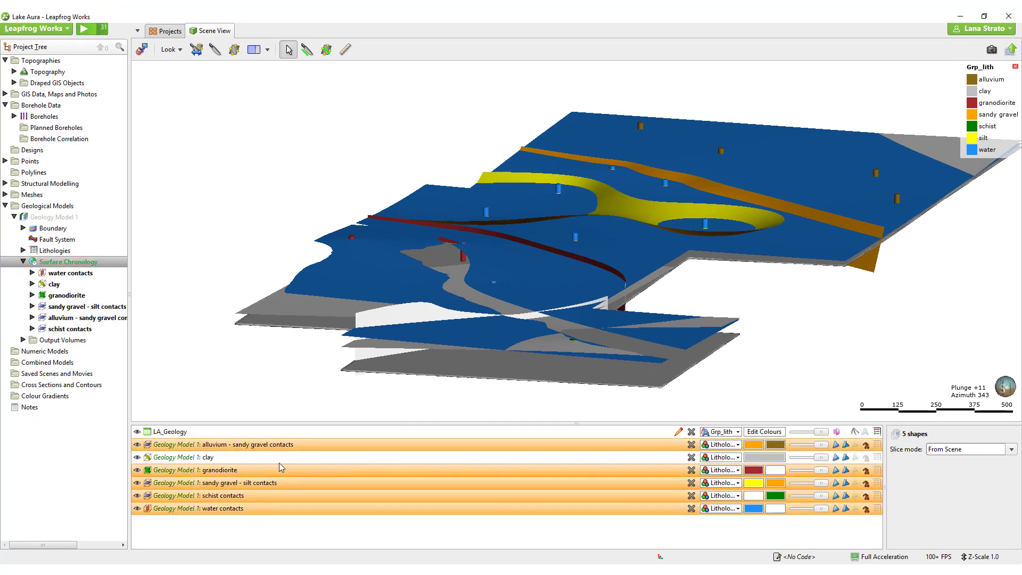
pyautogui.click(691, 445)
pyautogui.click(690, 444)
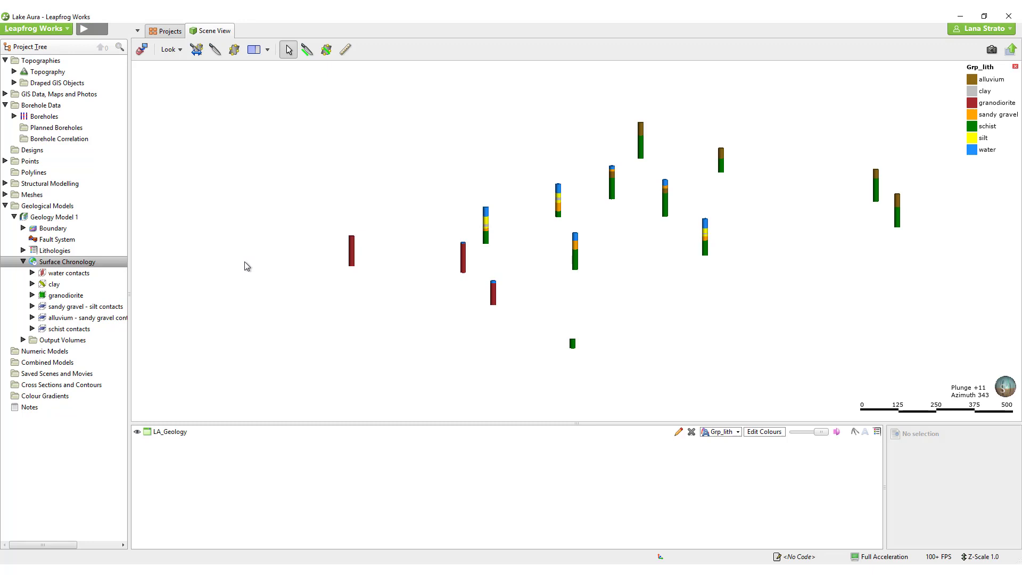
# Select the seven output volumes from water through schist and drag them into the scene
pyautogui.click(23, 340)
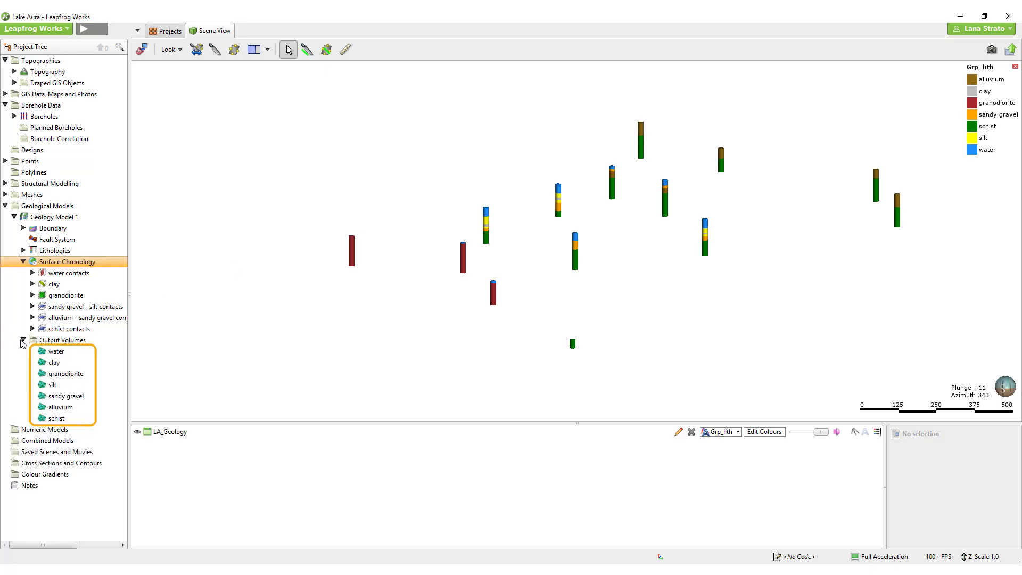
pyautogui.click(52, 355)
pyautogui.keyDown('shift'); pyautogui.click(59, 418); pyautogui.keyUp('shift')
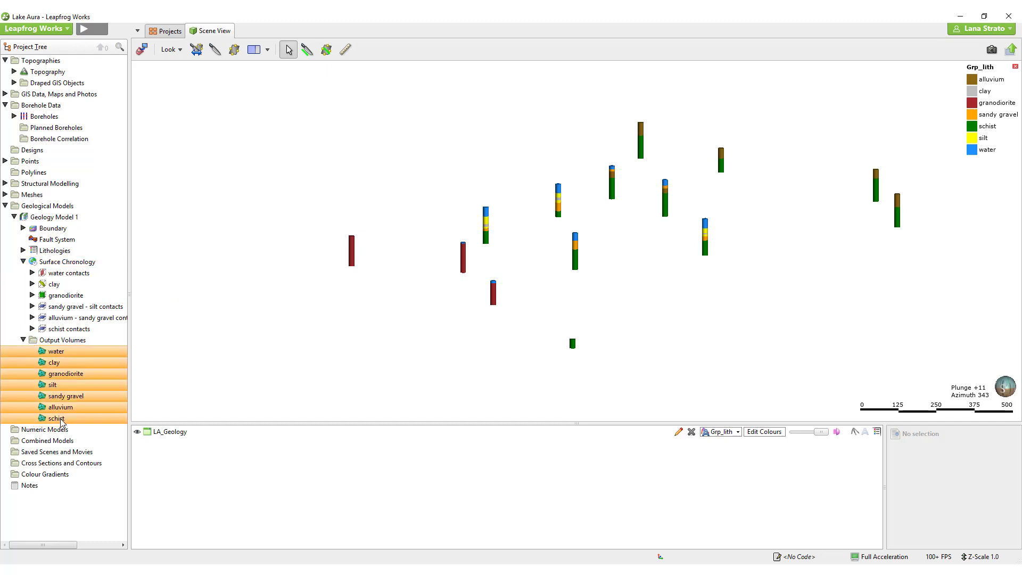
pyautogui.moveTo(325, 353); pyautogui.dragTo(737, 370)
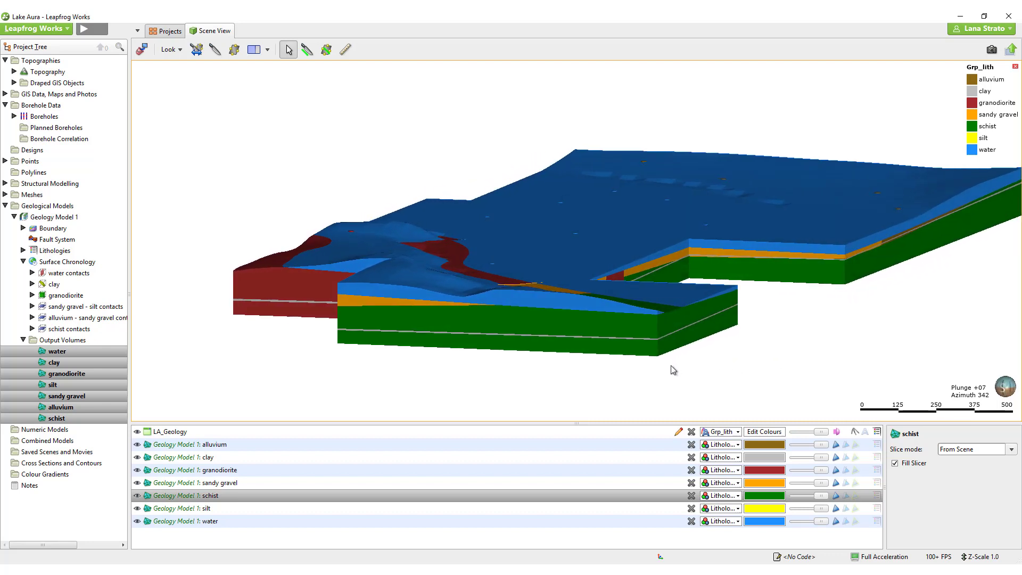